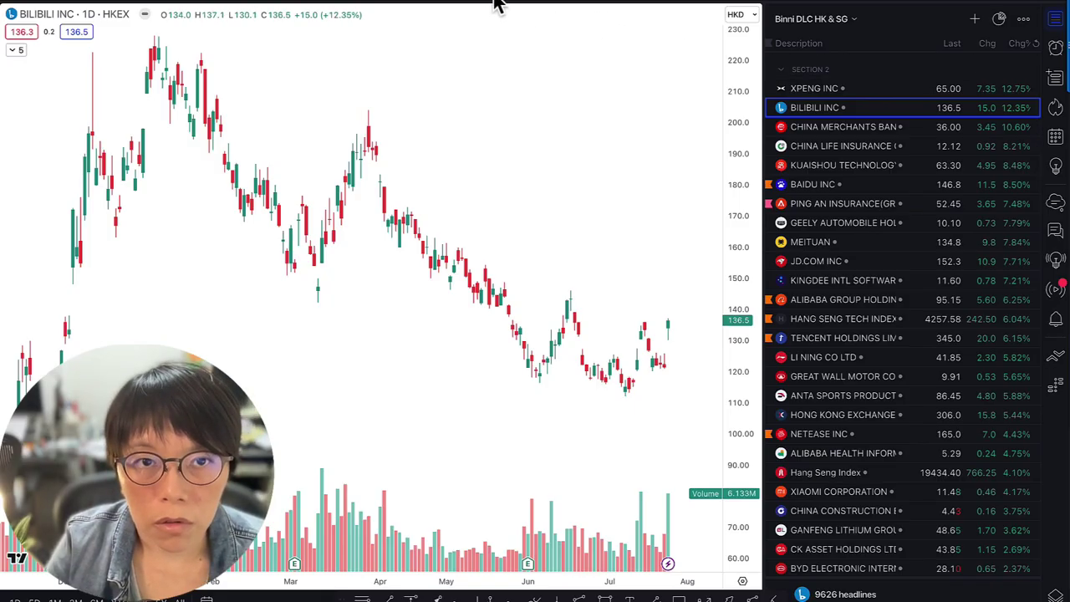
- Search the indicator library for "vol" and leave it without adding an indicator
left_click(368, 5)
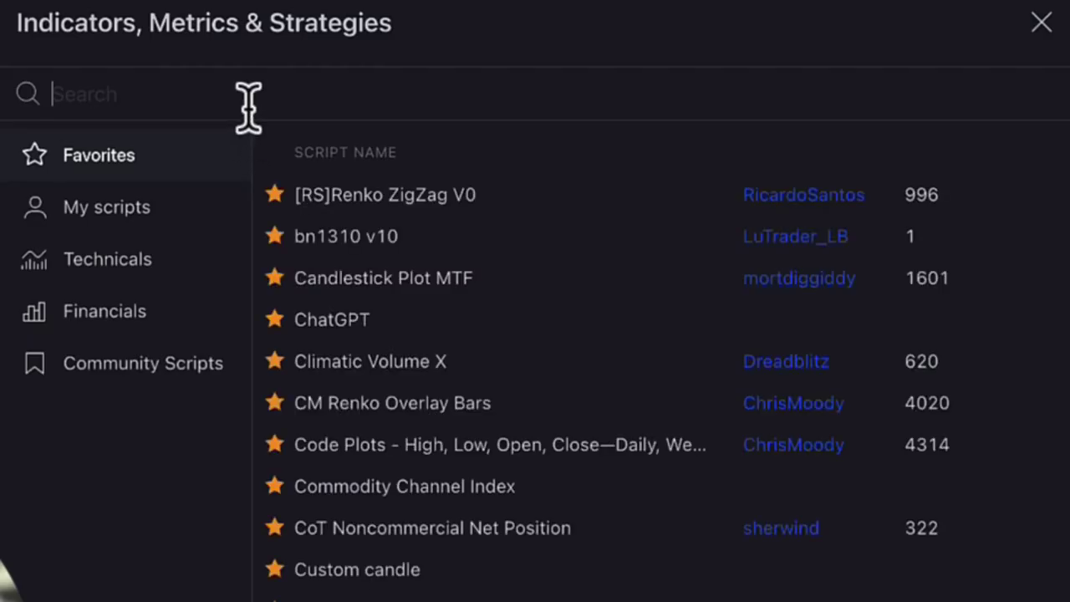
type("vol")
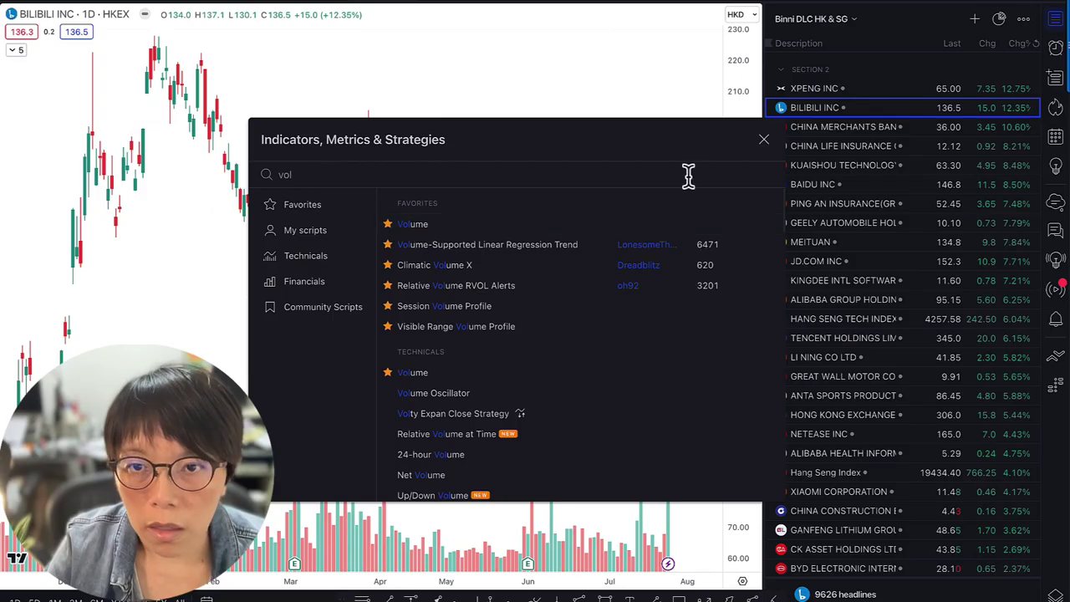
left_click(763, 140)
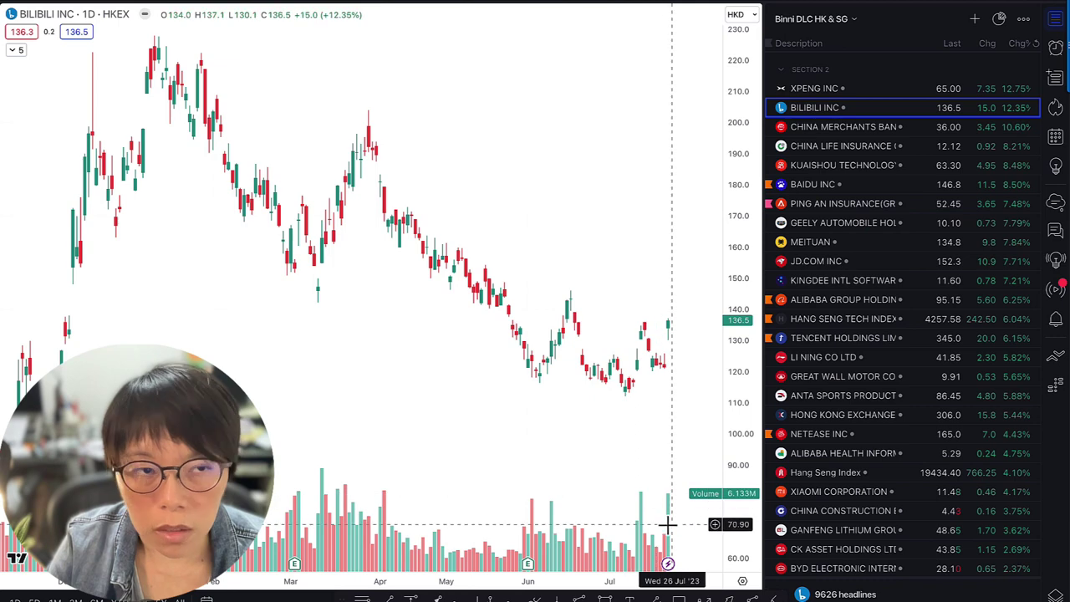
- Turn on the Volume MA line in the existing volume indicator's style settings
left_click(15, 50)
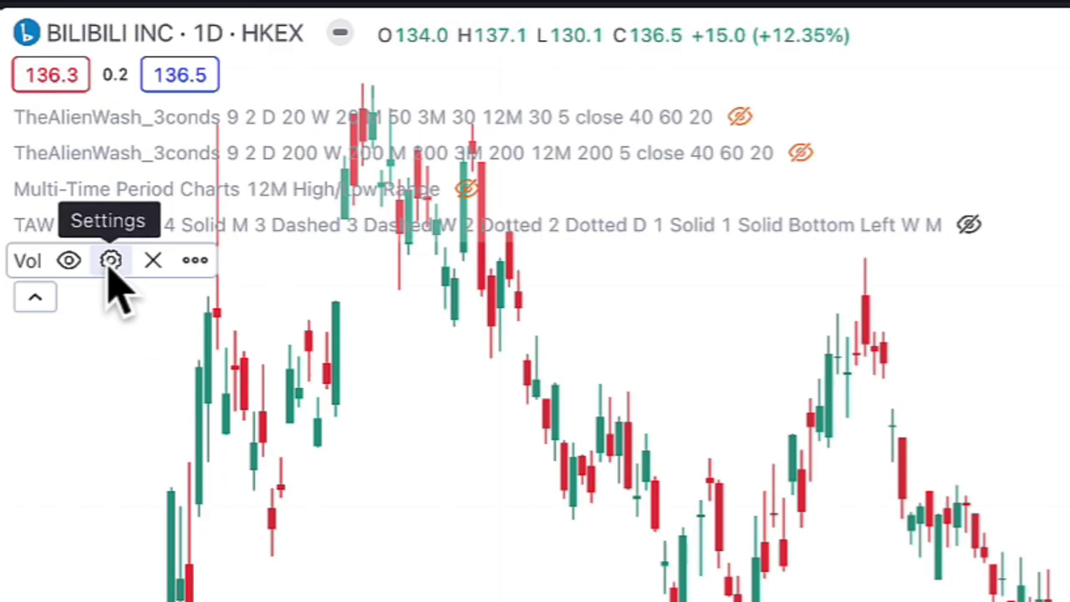
left_click(111, 260)
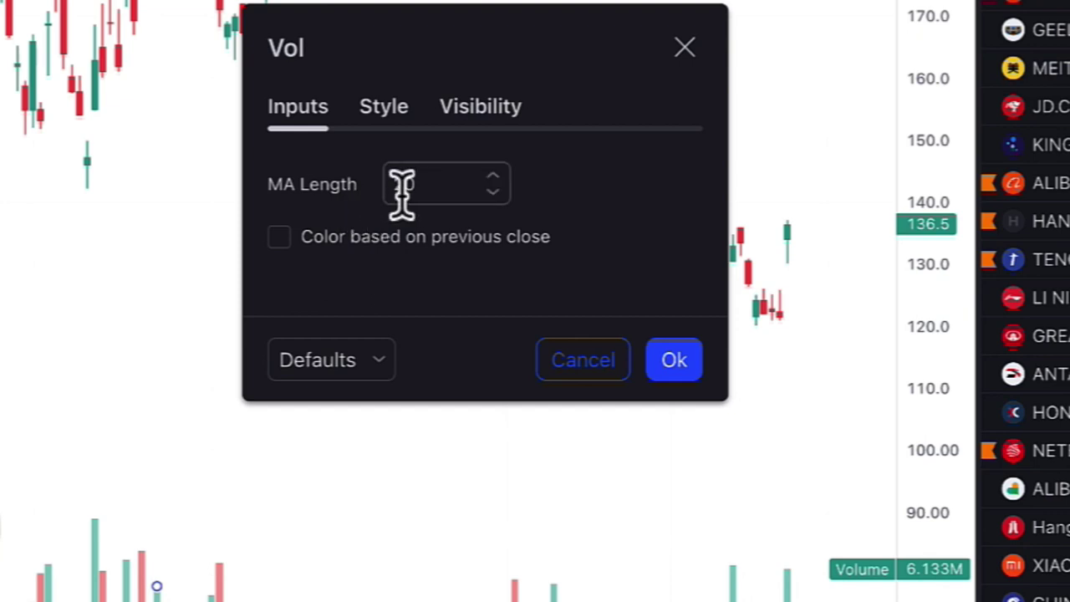
left_click(384, 106)
left_click(281, 343)
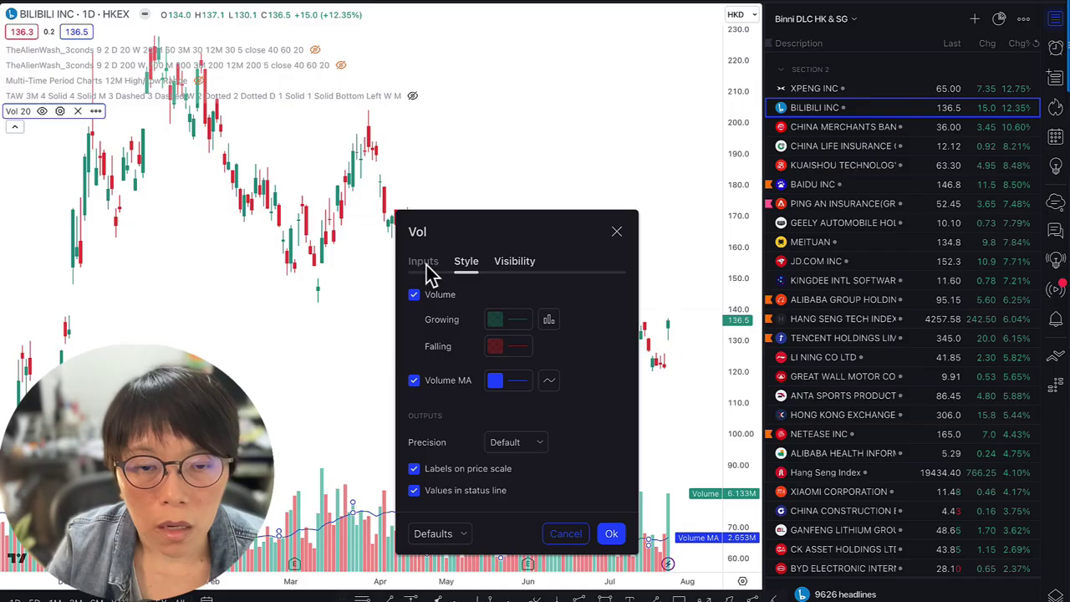
left_click(611, 533)
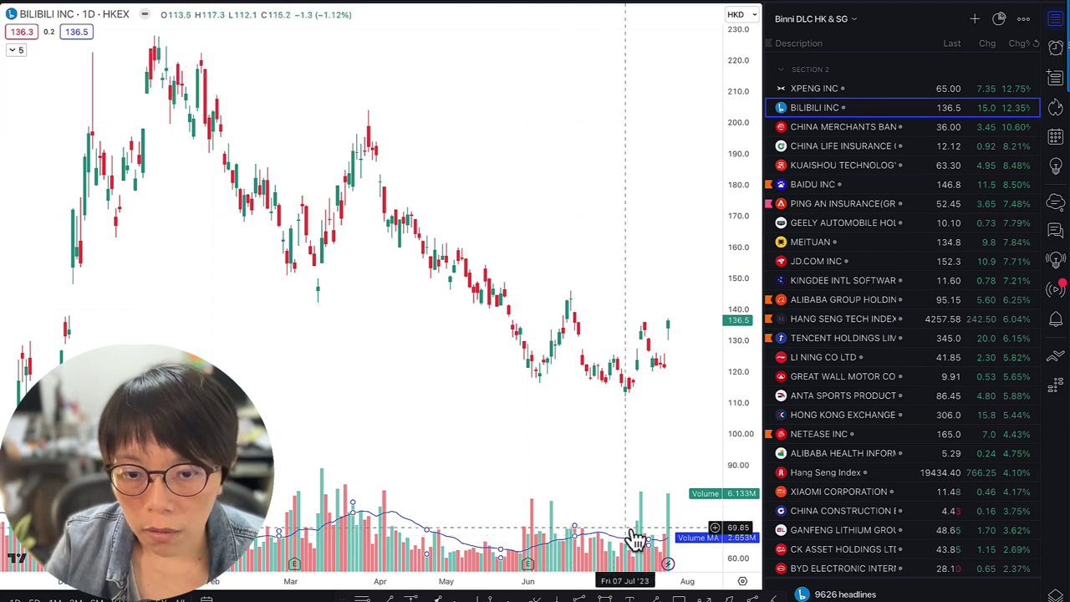
- Draw a rectangle zone on the XPENG daily chart from about 7 Dec '22 to 14 Jul '23, between about 49.35 and 50.35
scroll(672, 539, "up", 2)
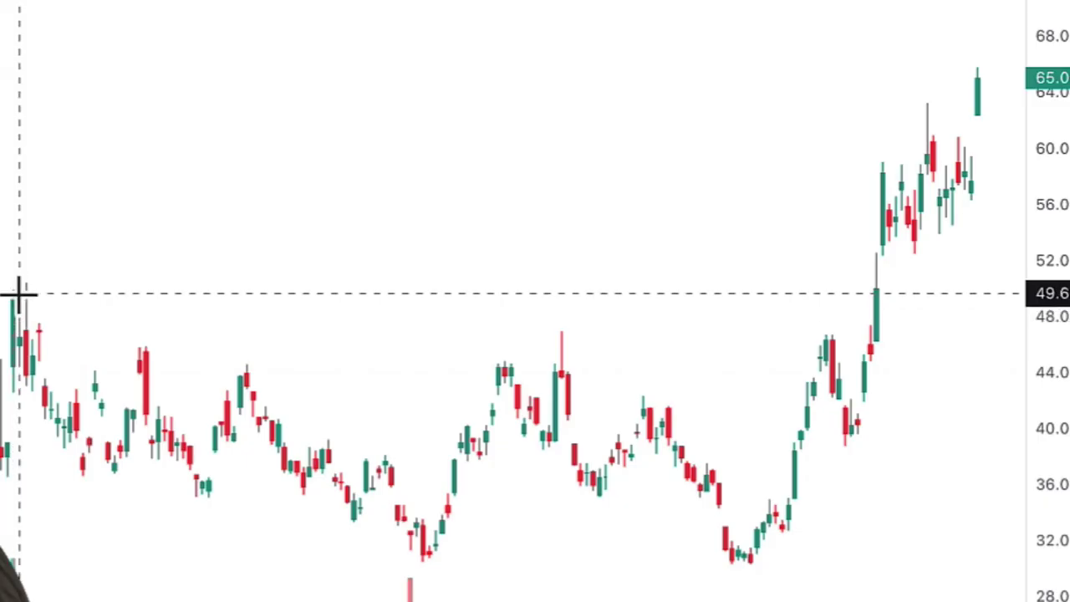
left_click_drag(24, 282, 936, 299)
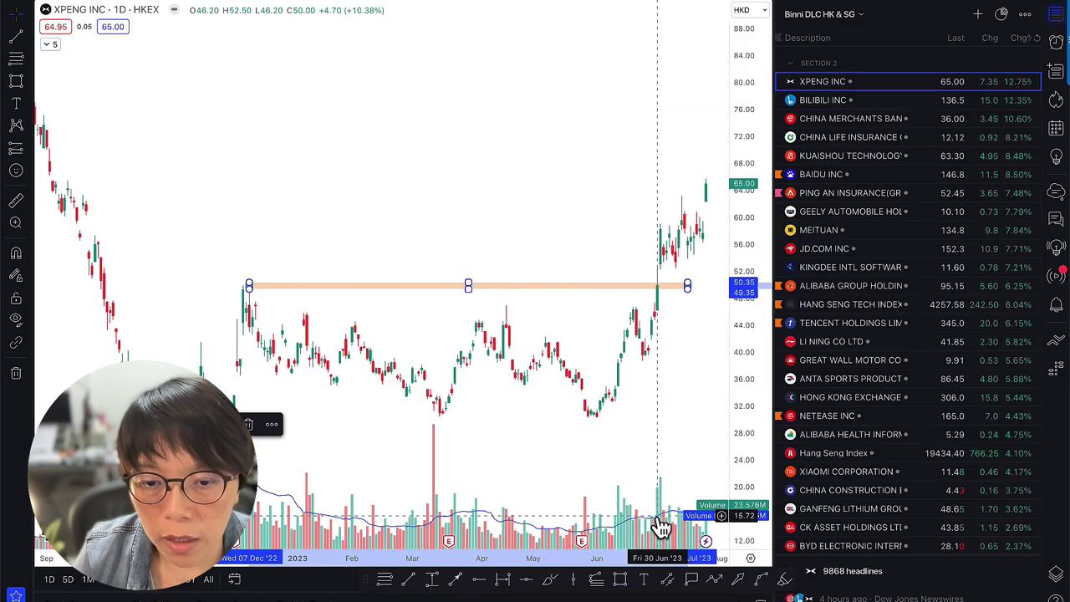
- Examine recent volume bars against the Volume MA line on the XPENG chart around June and July, and on the BILIBILI chart
scroll(660, 526, "up", 4)
scroll(656, 518, "up", 1)
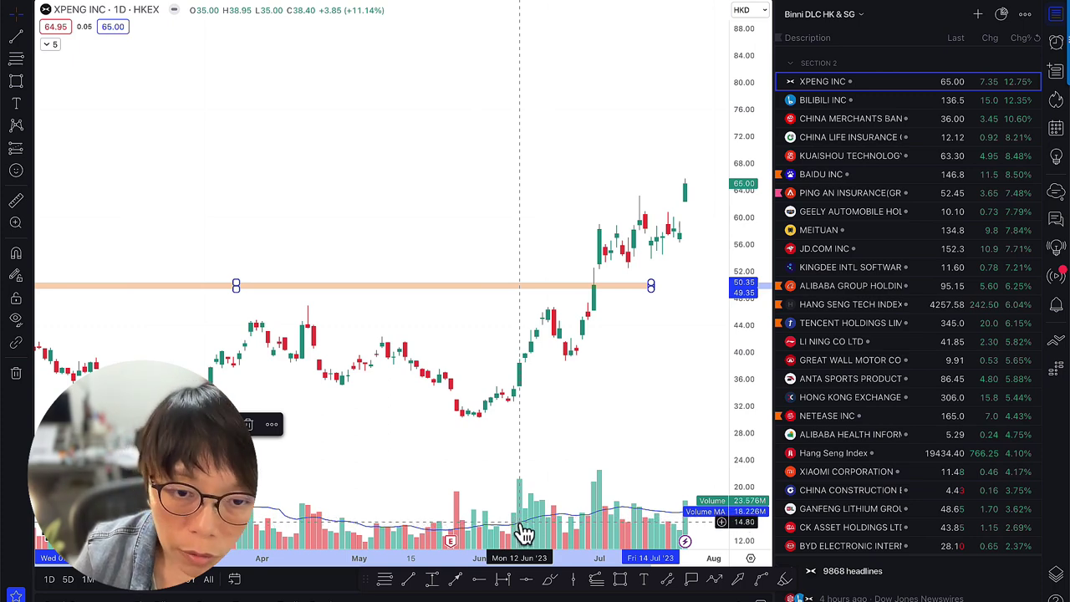
scroll(539, 530, "up", 3)
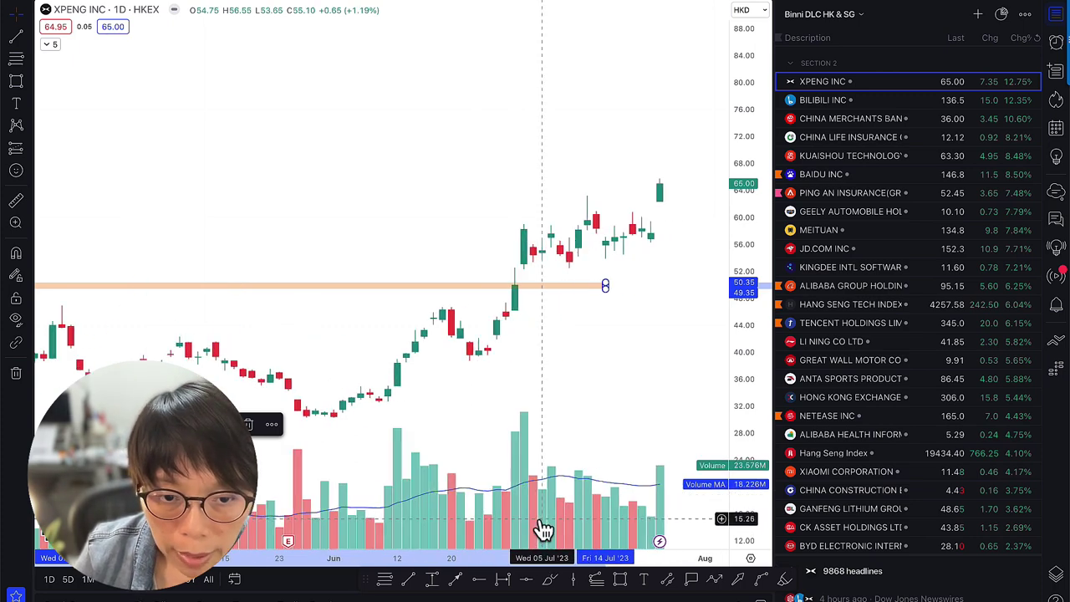
scroll(501, 484, "up", 2)
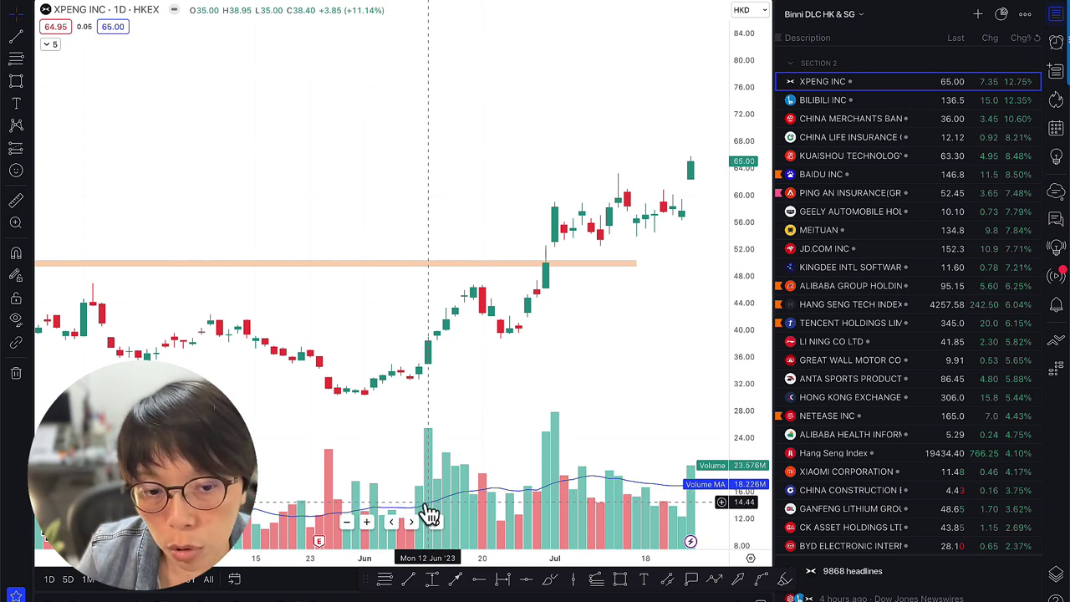
left_click(904, 101)
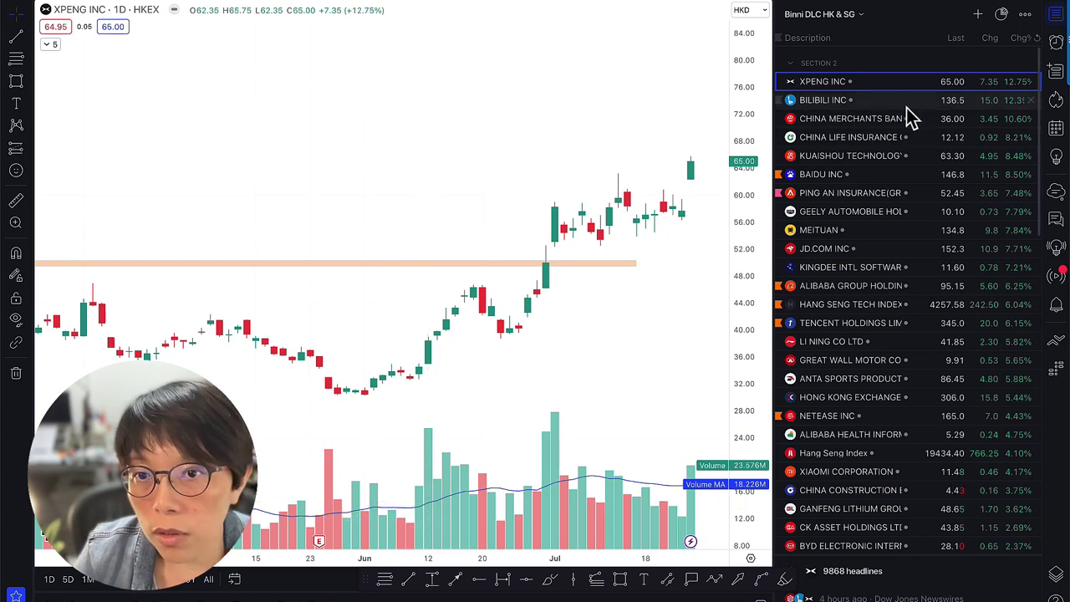
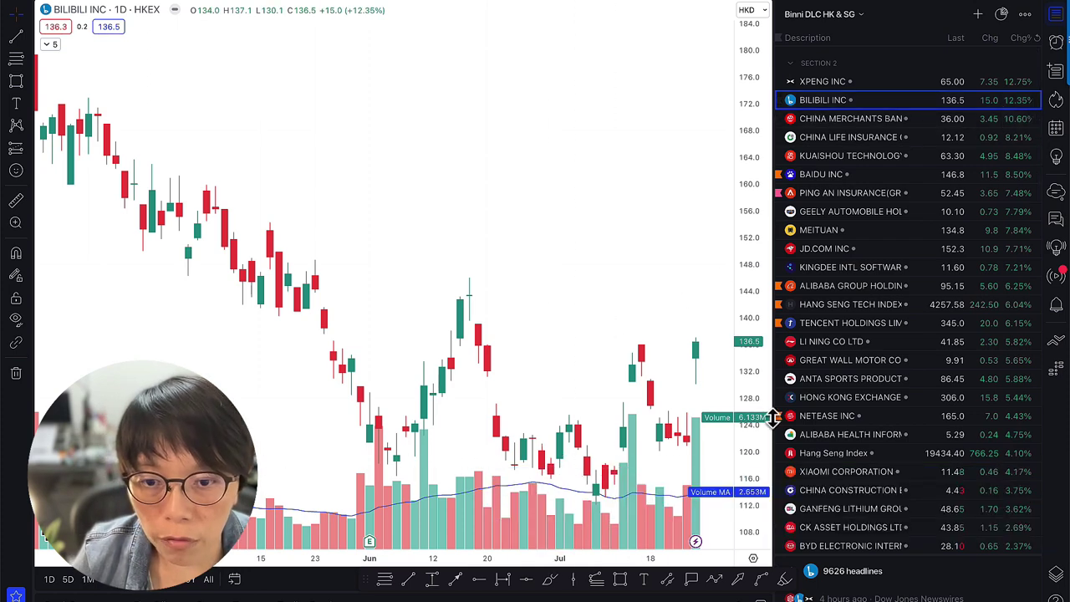
left_click_drag(556, 439, 468, 370)
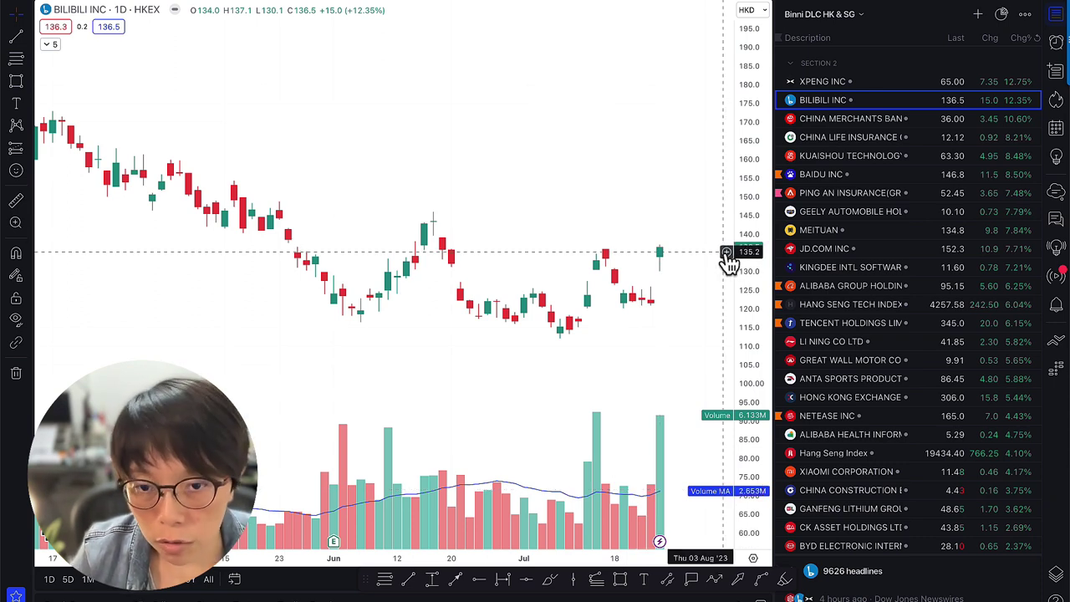
- Open the BAIDU daily chart and draw a short rectangle zone over the mid-July peak, between about 149.5 and 150.6
left_click(927, 177)
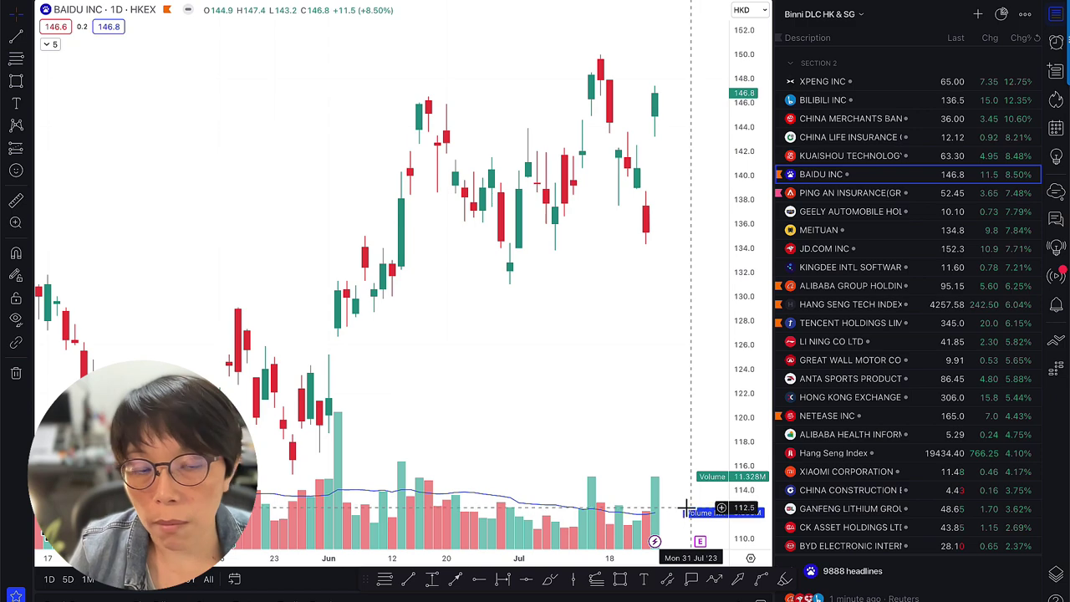
scroll(690, 472, "down", 5)
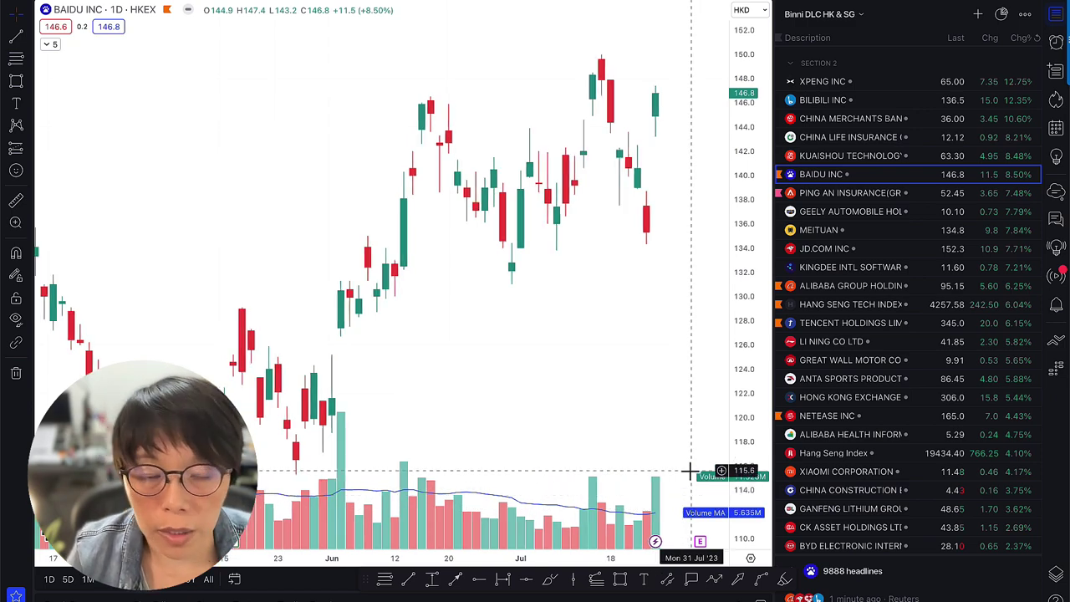
left_click_drag(742, 282, 733, 452)
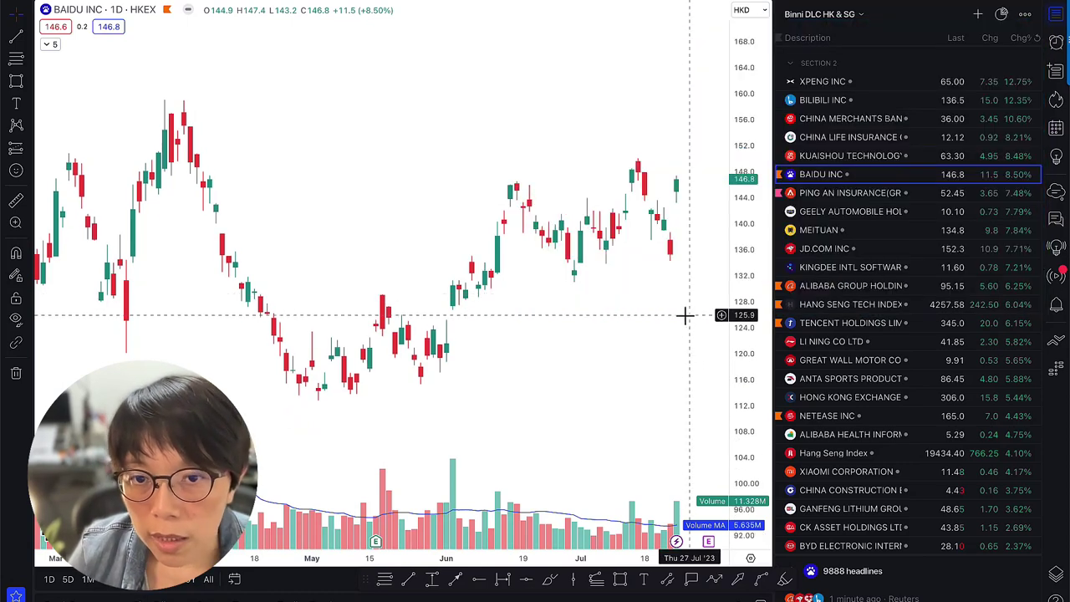
scroll(675, 255, "down", 3)
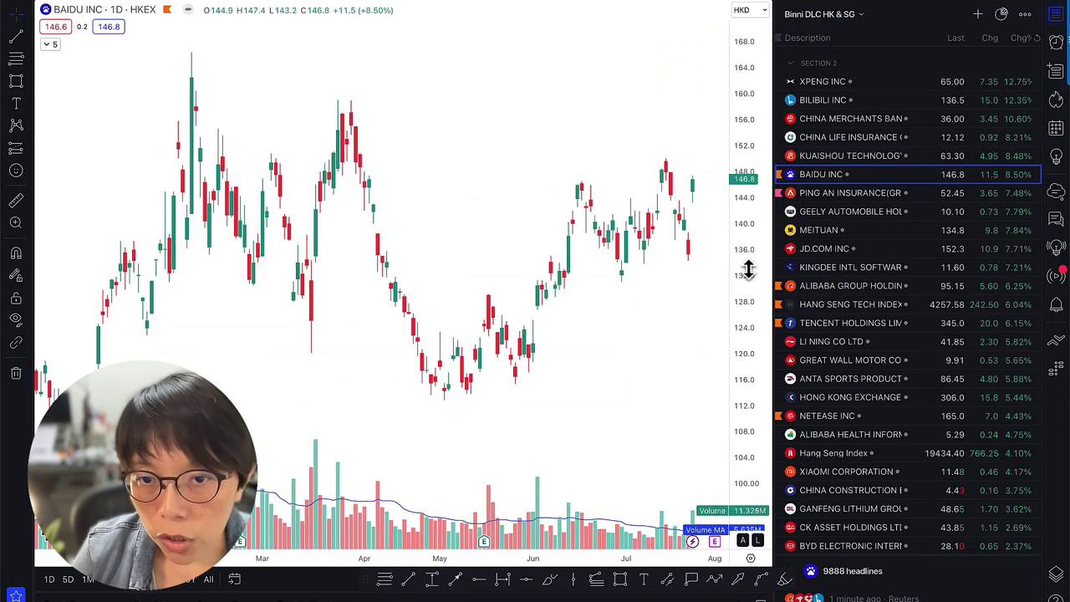
left_click_drag(752, 276, 755, 382)
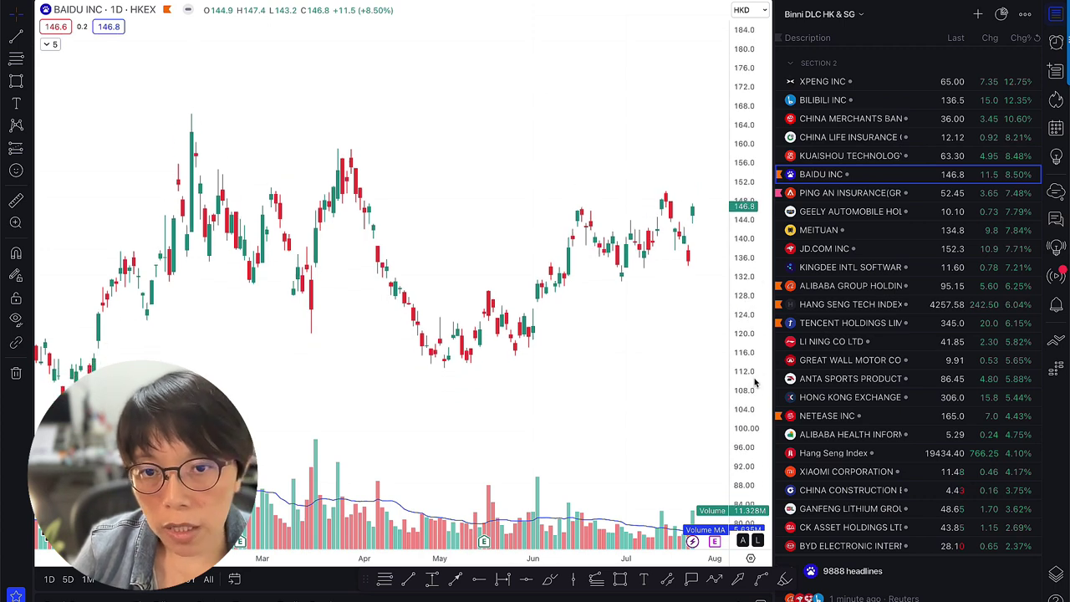
left_click(619, 579)
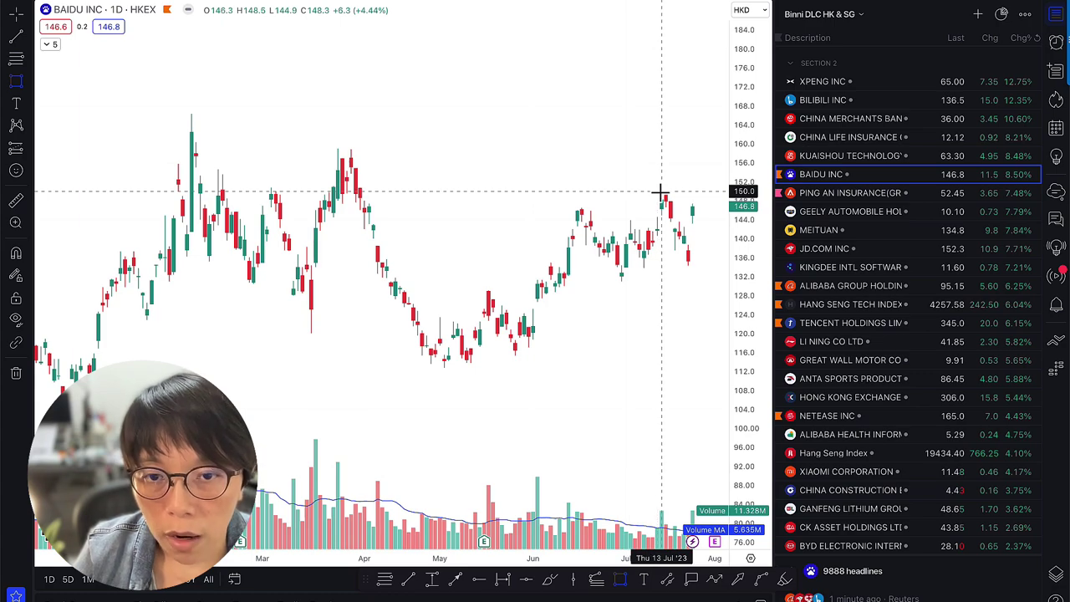
left_click(635, 187)
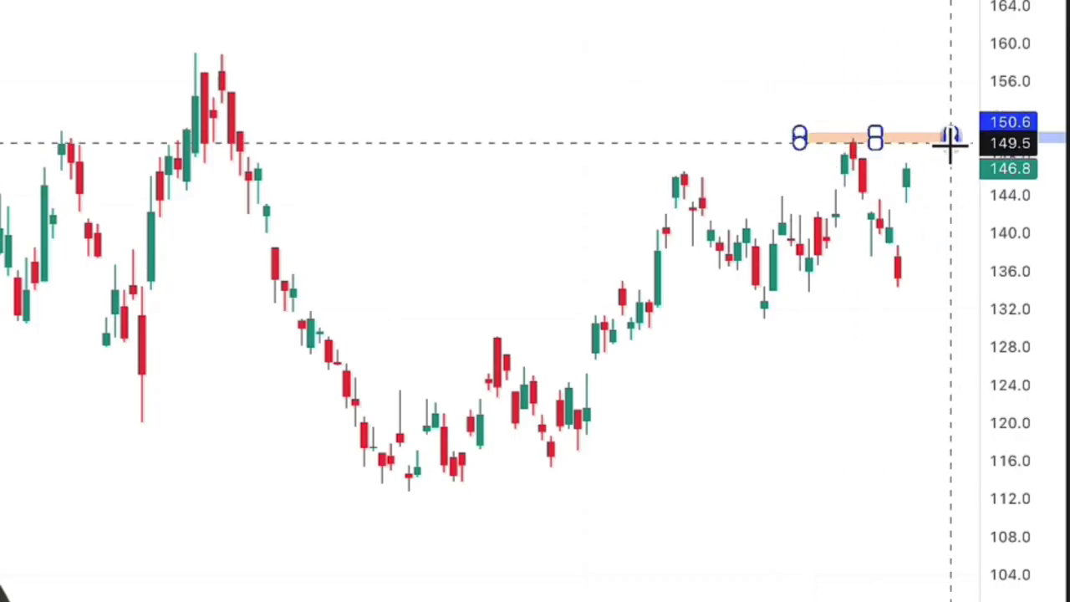
left_click(951, 142)
key("Escape")
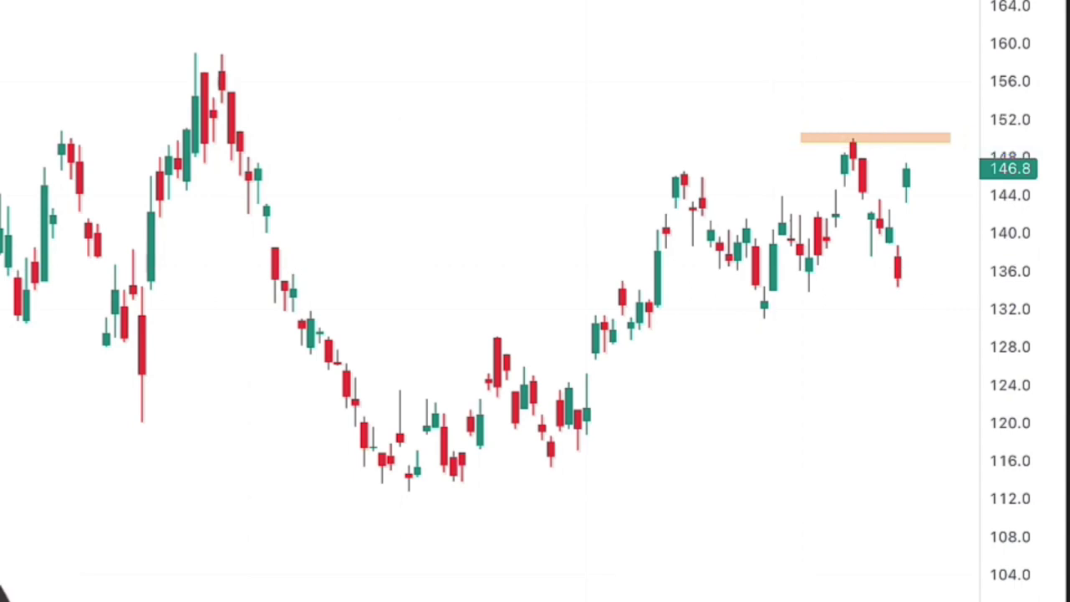
- Draw a second BAIDU rectangle zone from about 24 Mar '23 to 3 Aug '23, between about 157.7 and 159.0
left_click(197, 55)
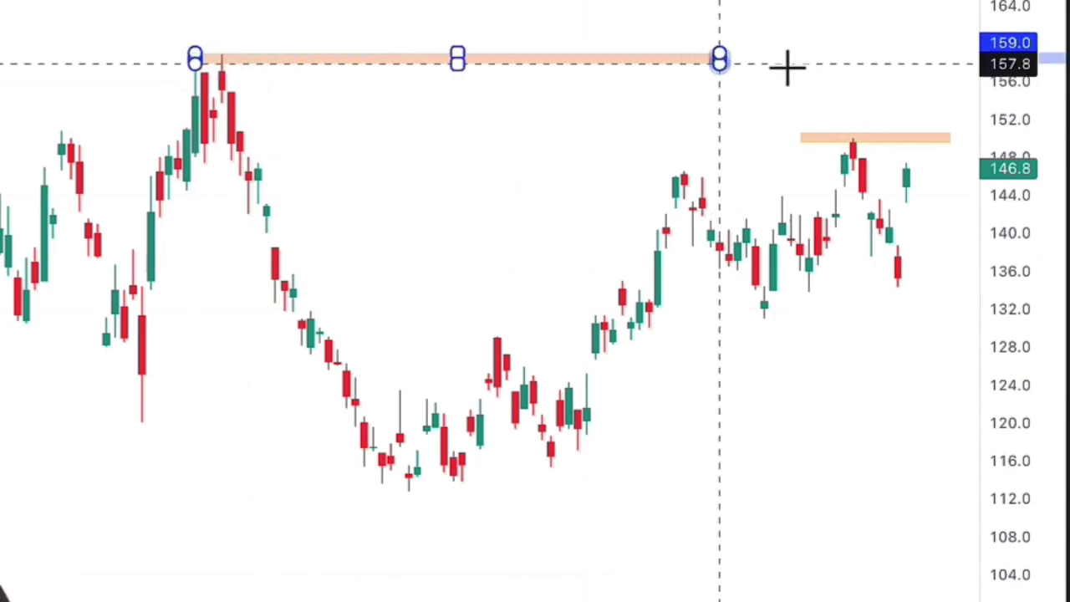
left_click(965, 66)
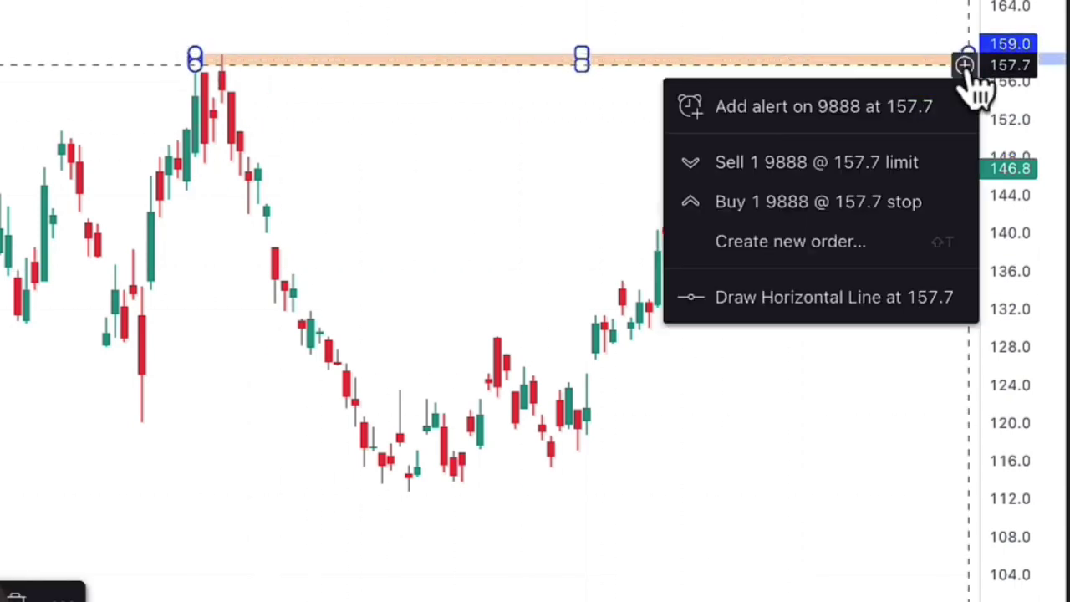
left_click(1003, 543)
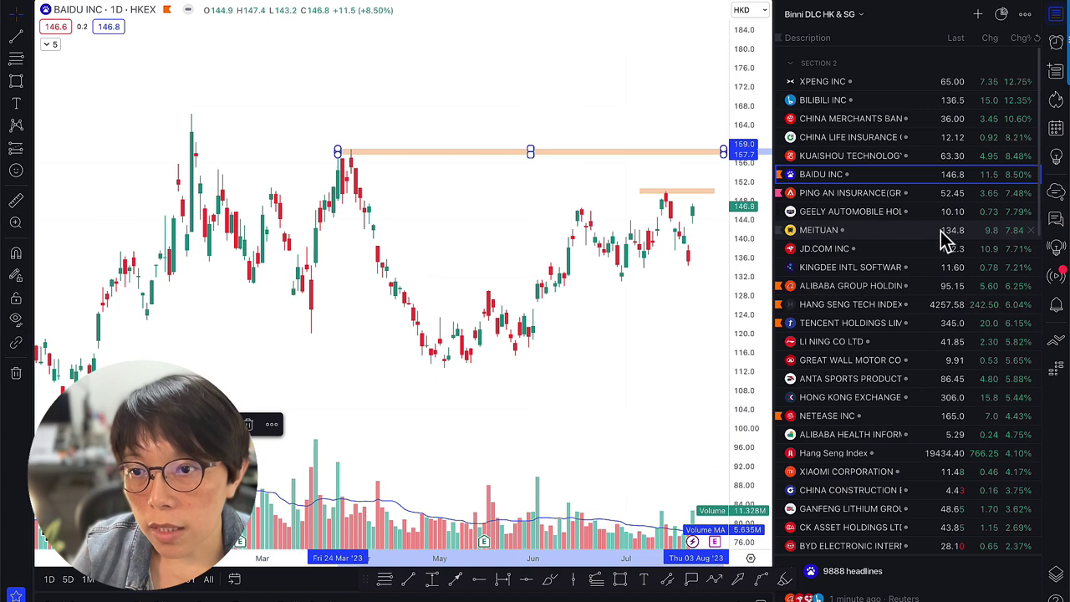
- Examine the latest price and volume bars against the Volume MA line on the ALIBABA and TENCENT daily charts
left_click(824, 284)
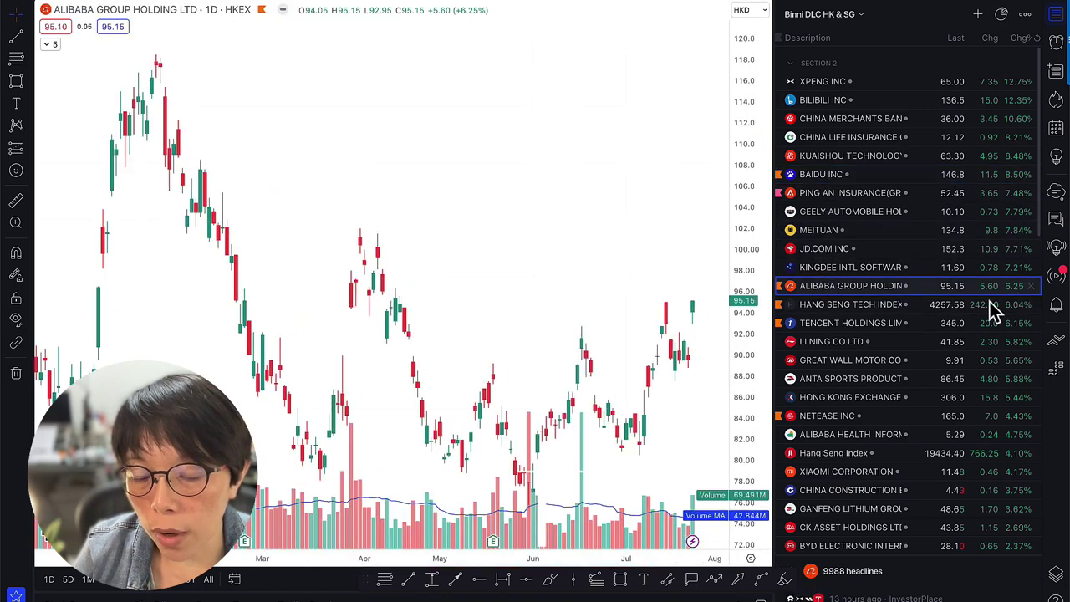
left_click_drag(625, 393, 477, 362)
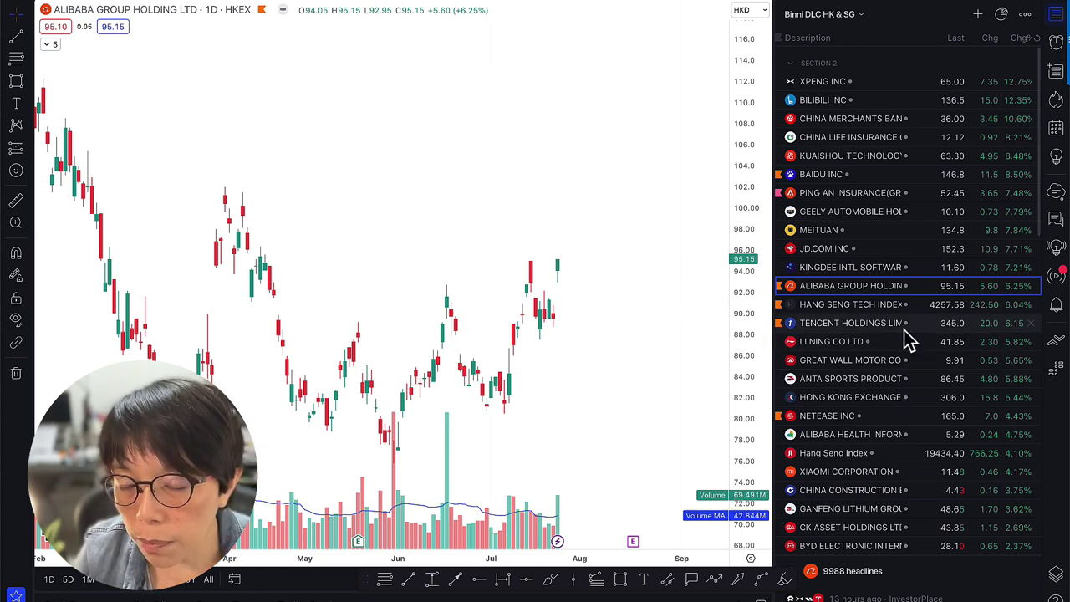
left_click(866, 324)
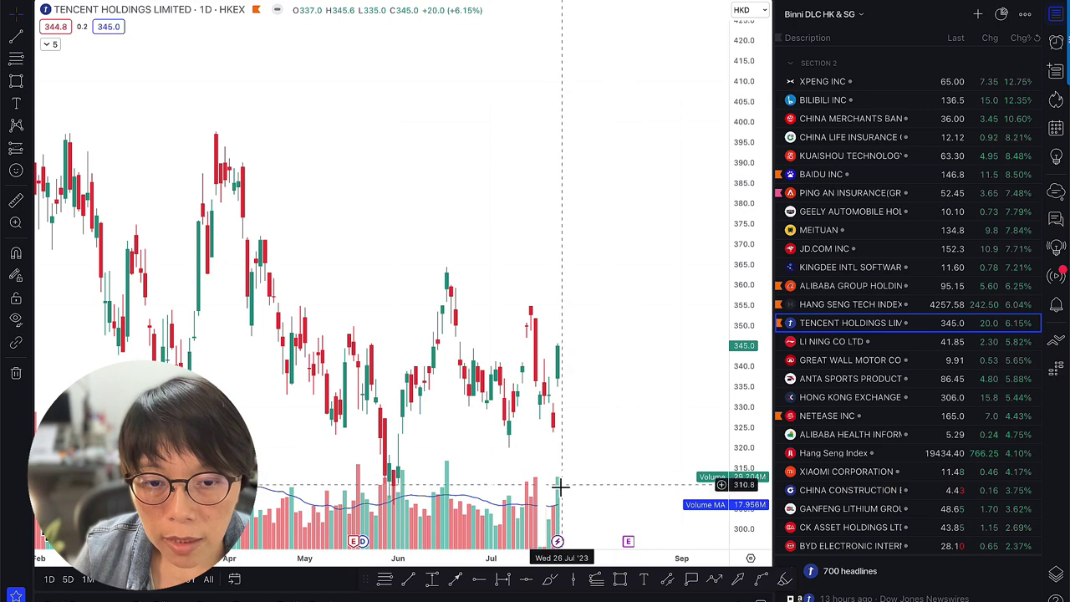
scroll(601, 368, "down", 2)
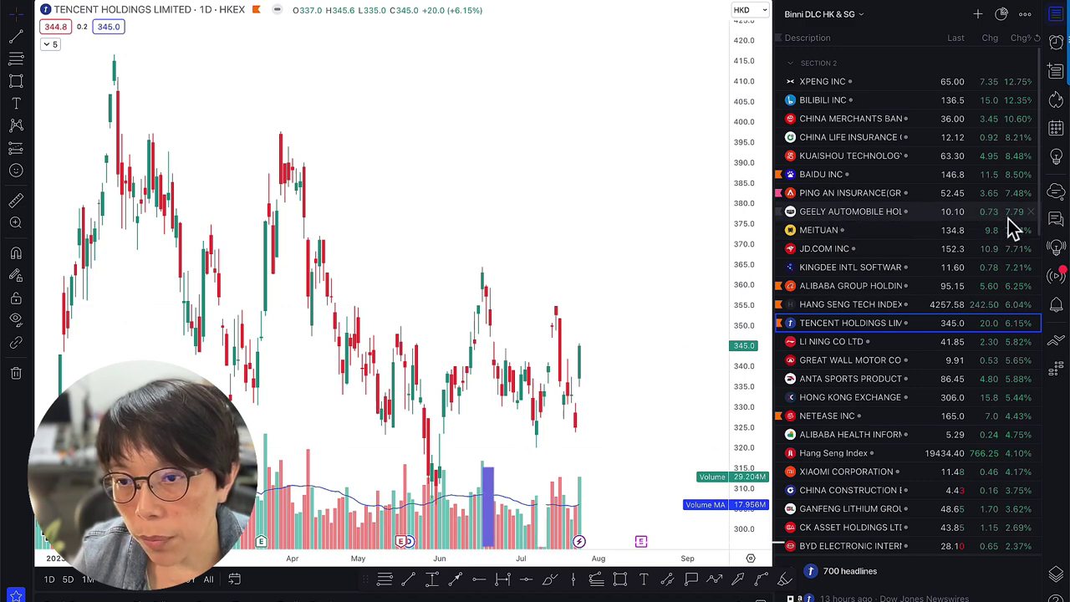
- Open the GEELY AUTOMOBILE daily chart and examine its recent volume bars and its price around the 10.10–10.18 zone
left_click(822, 215)
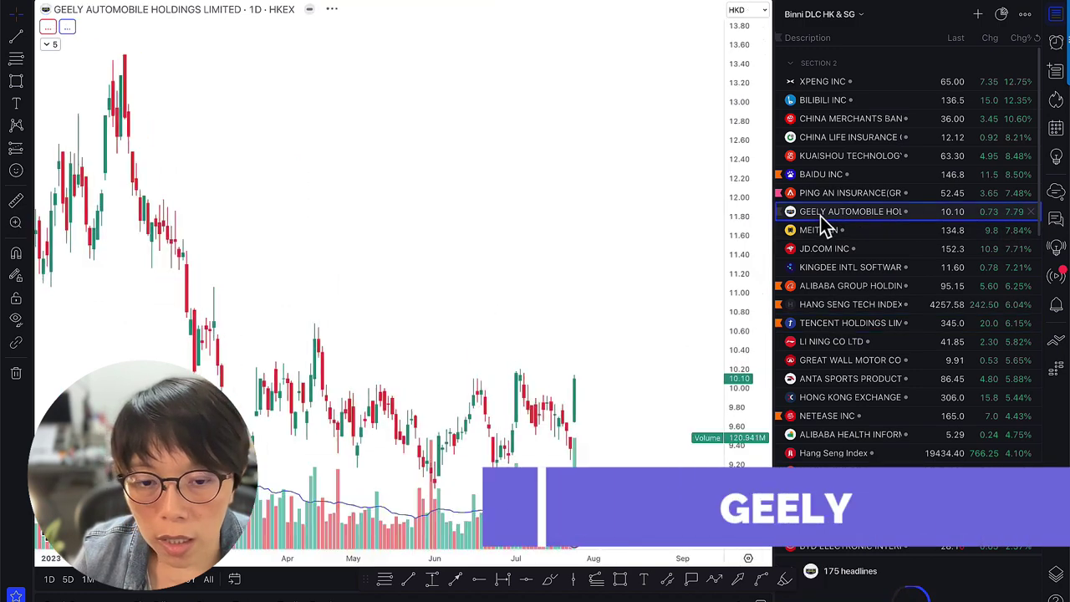
left_click_drag(508, 236, 518, 189)
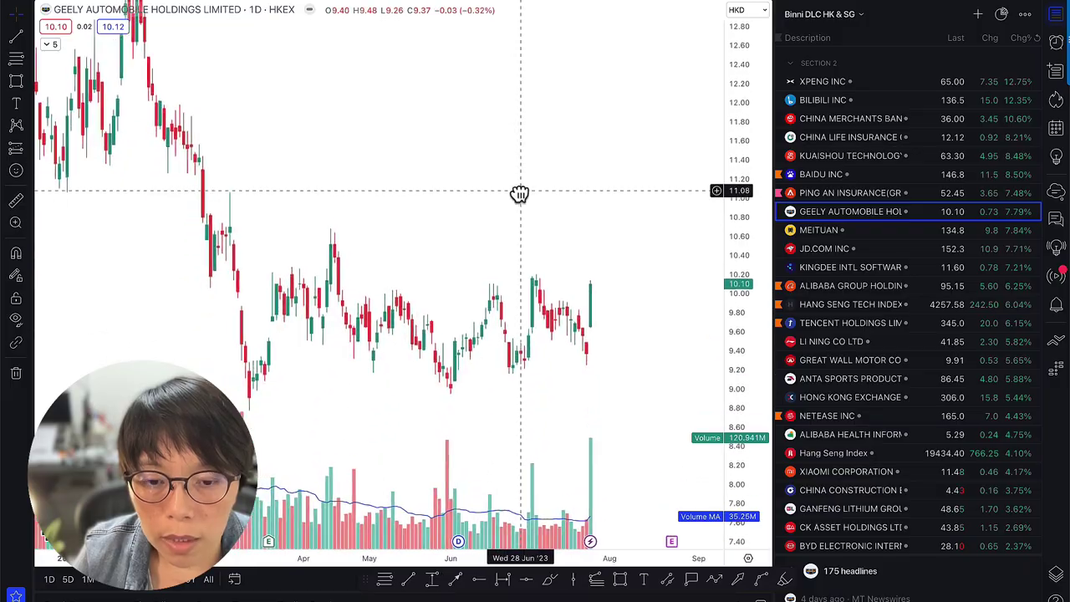
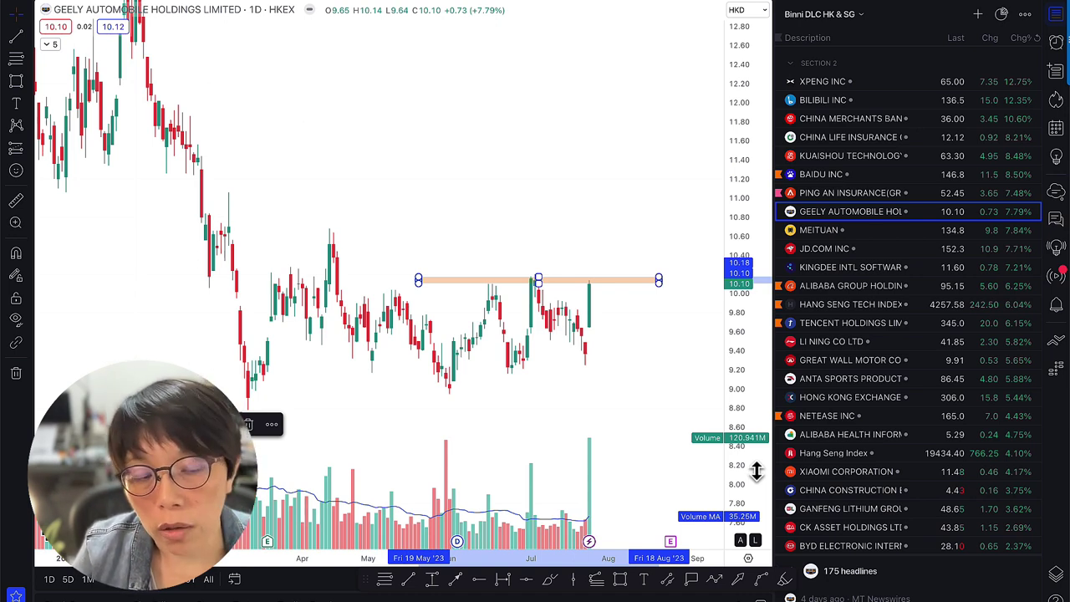
left_click_drag(742, 460, 739, 425)
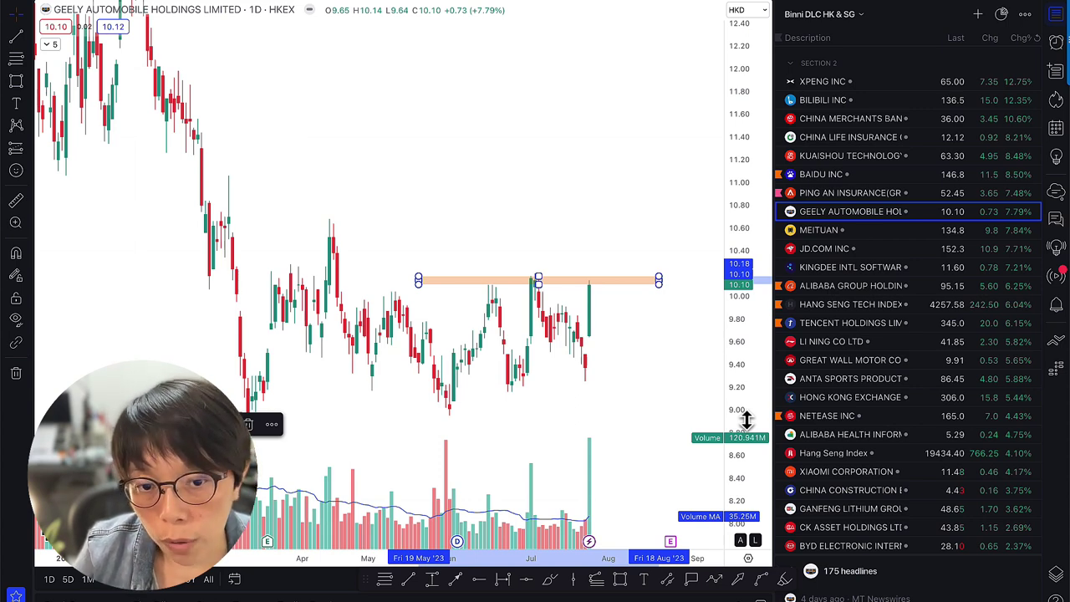
scroll(542, 393, "up", 2)
left_click_drag(539, 401, 566, 332)
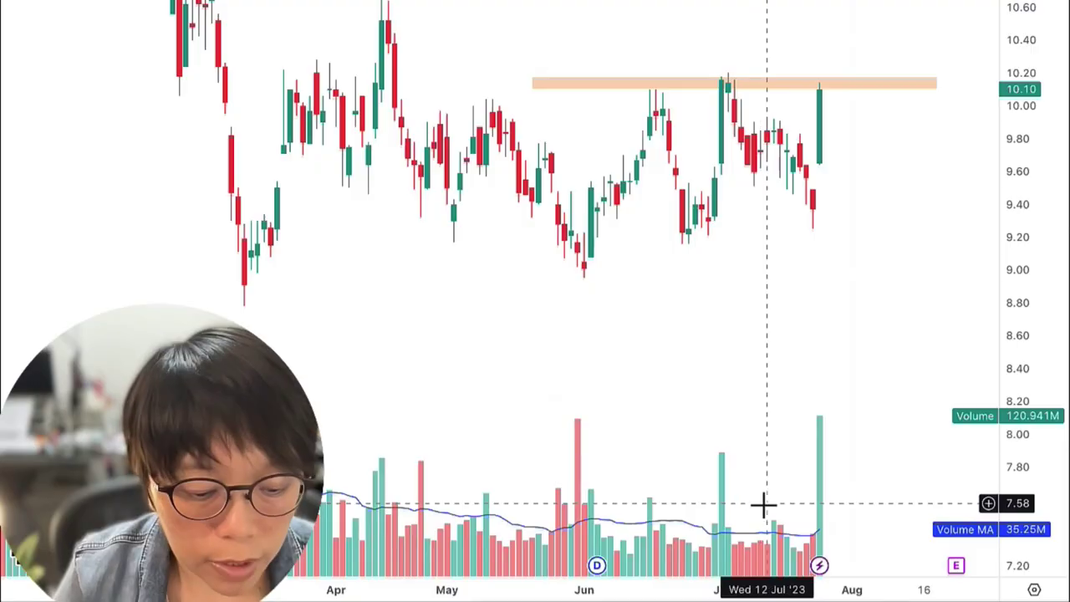
- Mark GEELY's early-July volume spike, its matching rally candle and the decline that follows with freehand pen strokes
mouse_move(737, 452)
left_mouse_down()
mouse_move(700, 464)
mouse_move(721, 565)
mouse_move(738, 513)
left_mouse_up()
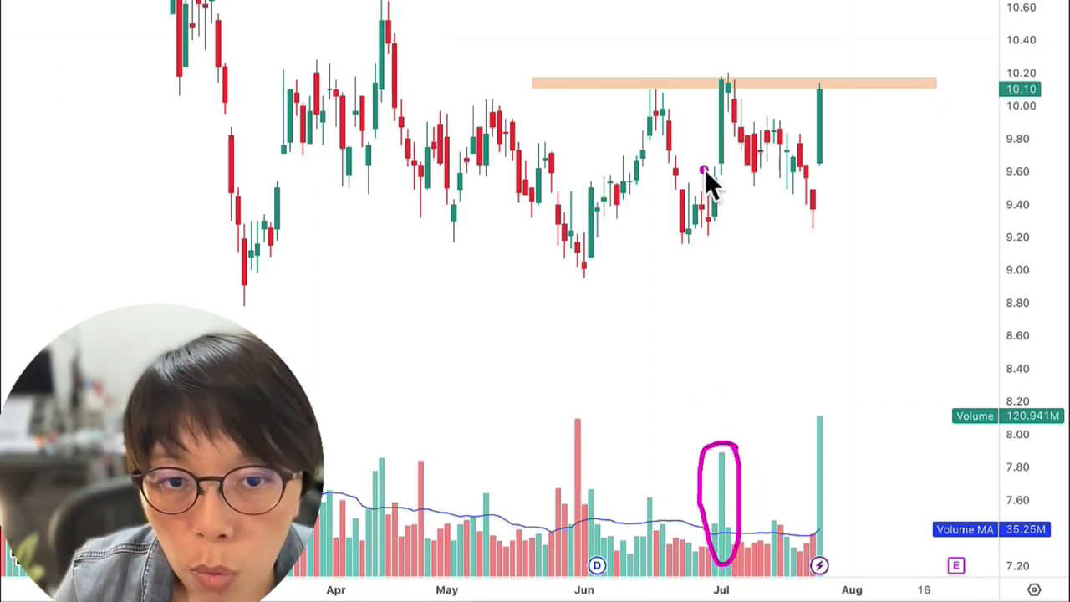
mouse_move(724, 182)
left_mouse_down()
mouse_move(716, 192)
mouse_move(726, 179)
mouse_move(729, 189)
left_mouse_up()
left_click_drag(730, 91, 740, 129)
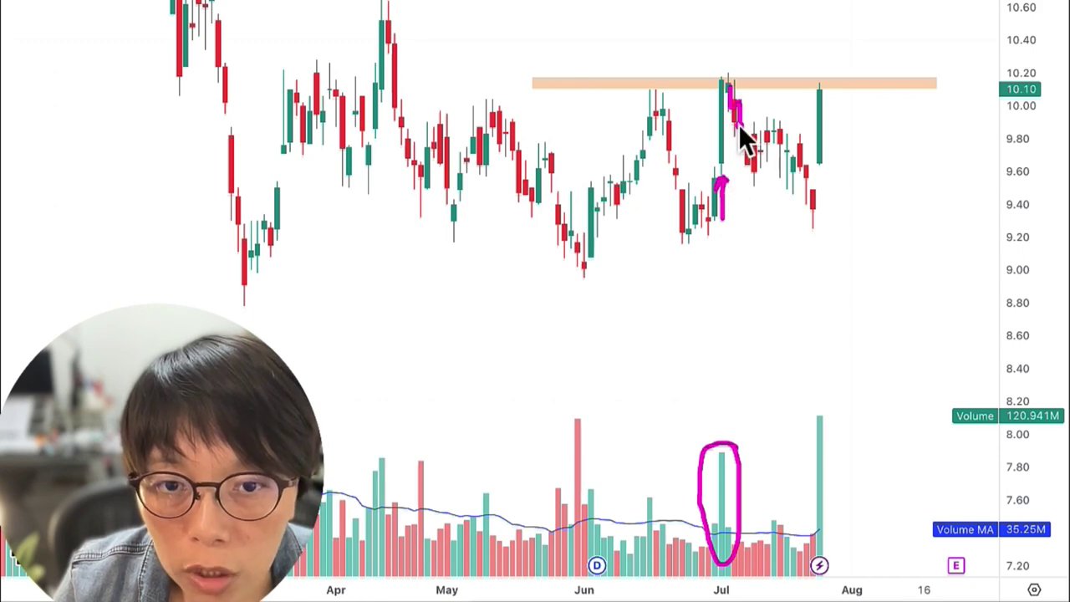
left_click_drag(774, 164, 800, 189)
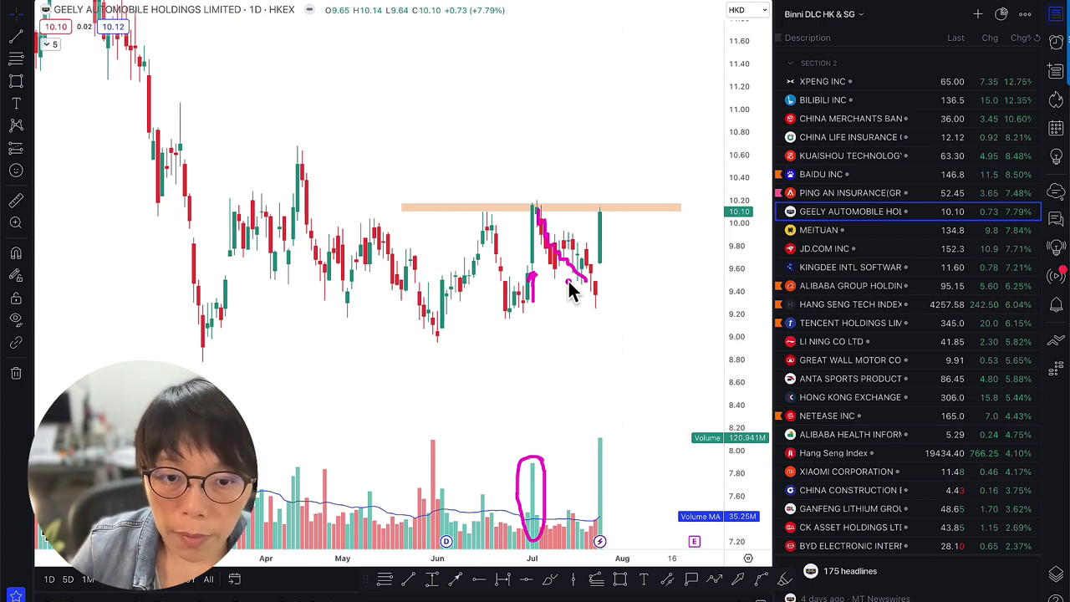
left_click_drag(535, 440, 536, 462)
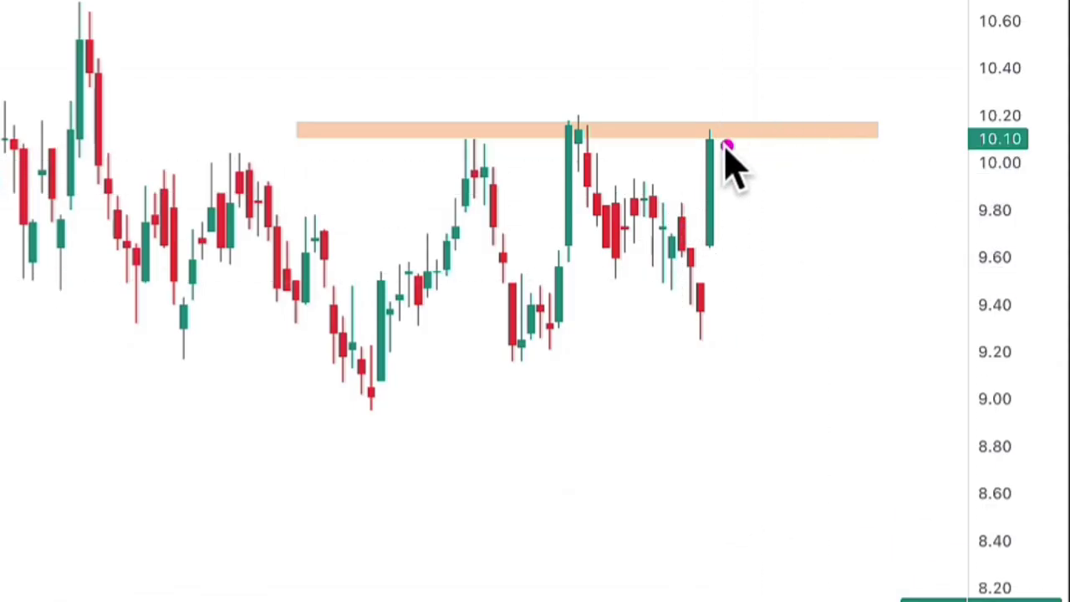
- Sketch a pullback from GEELY's latest candle and outline the gap below it at about 9.65 and 9.48, then clear the pen marks
mouse_move(724, 144)
left_mouse_down()
mouse_move(747, 159)
mouse_move(773, 216)
left_mouse_up()
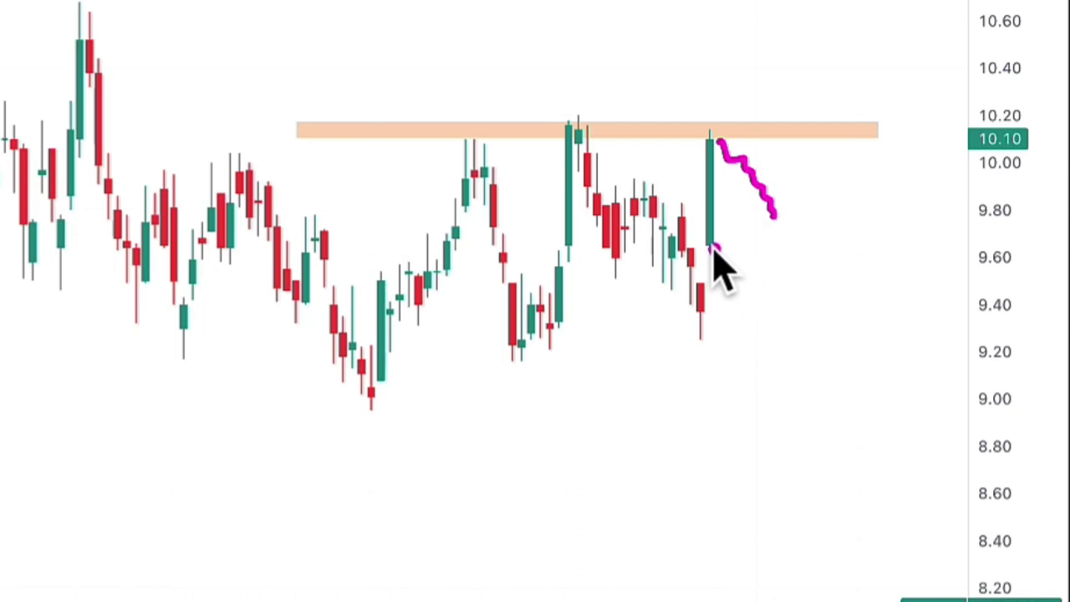
left_click_drag(712, 249, 829, 255)
left_click_drag(698, 284, 823, 292)
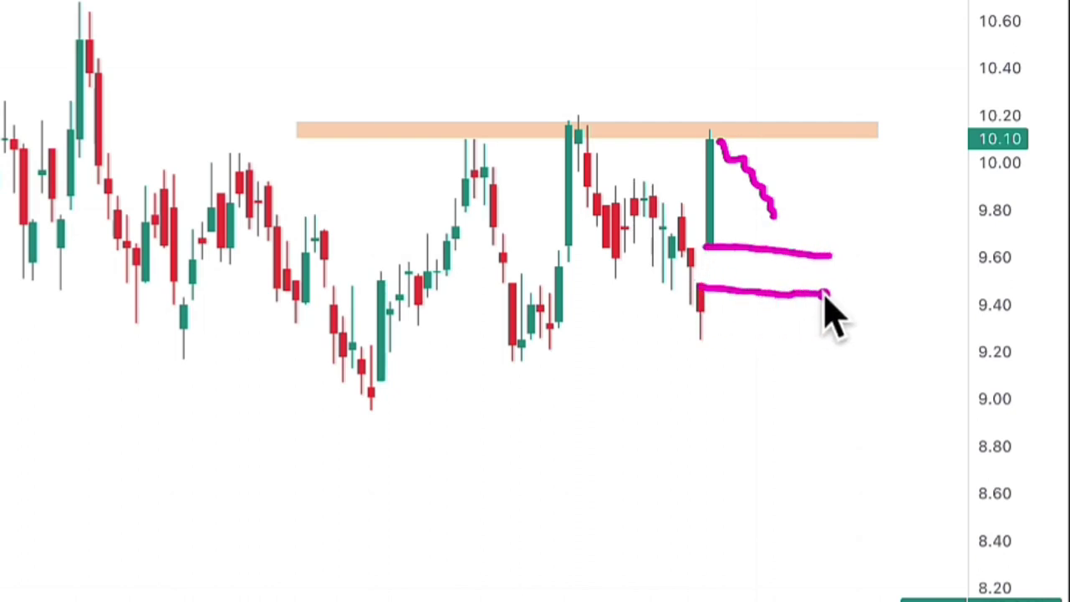
key("Escape")
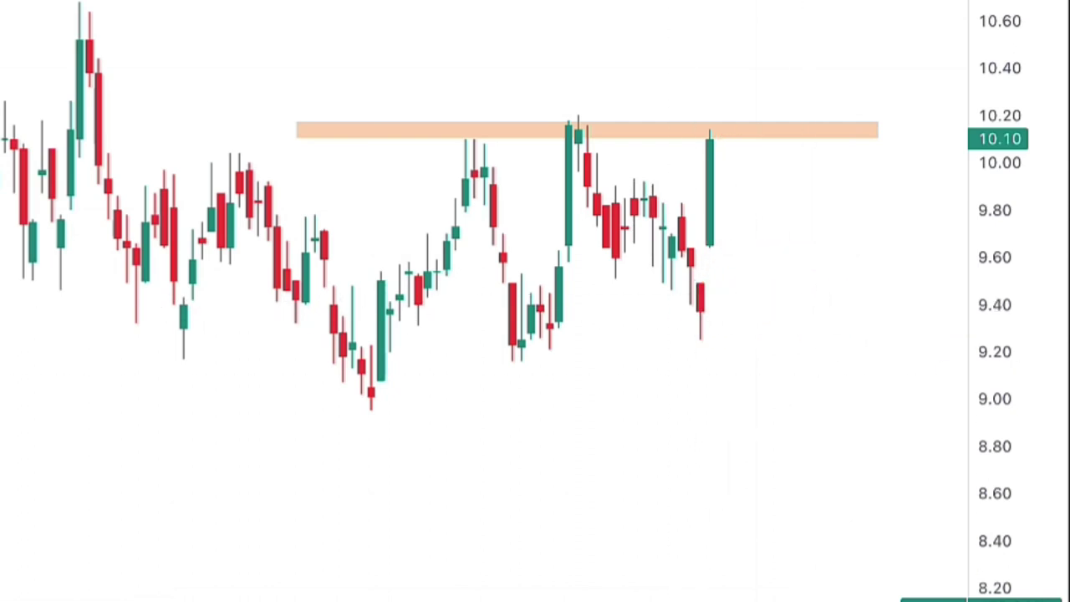
- Draw a rectangle zone over GEELY's latest price gap, between about 9.50 and 9.65, and sketch a pullback path towards it
mouse_move(710, 245)
left_mouse_down()
mouse_move(860, 294)
mouse_move(897, 279)
left_mouse_up()
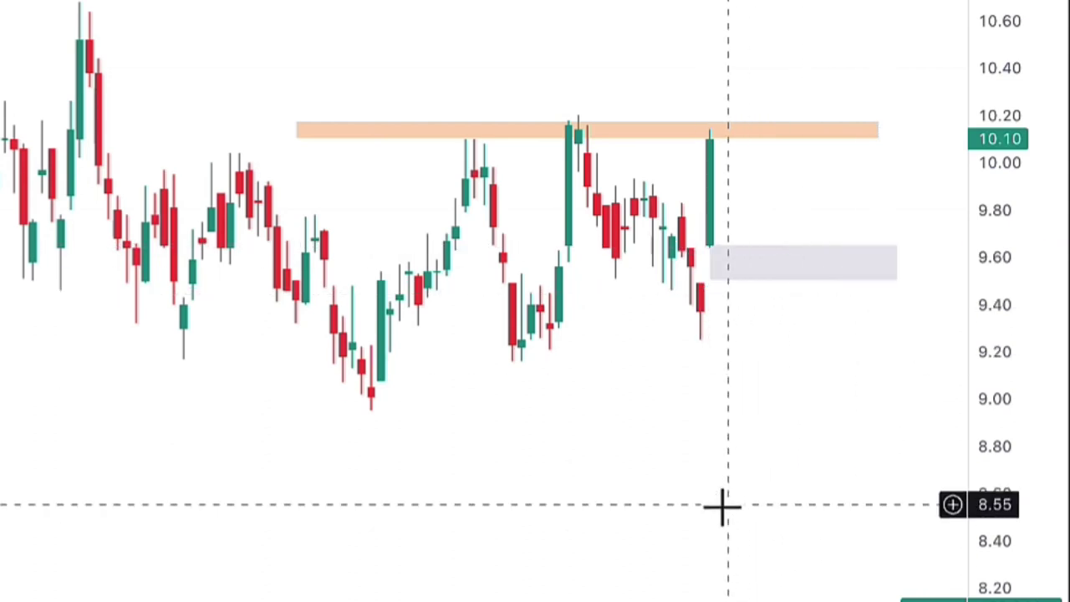
left_click_drag(697, 248, 698, 250)
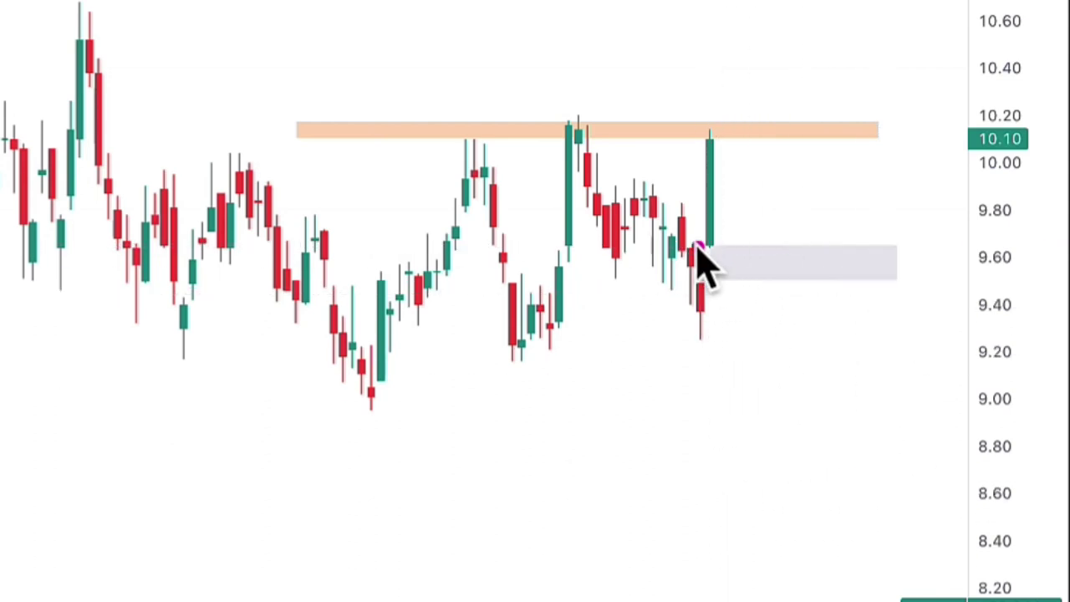
left_click_drag(716, 140, 803, 257)
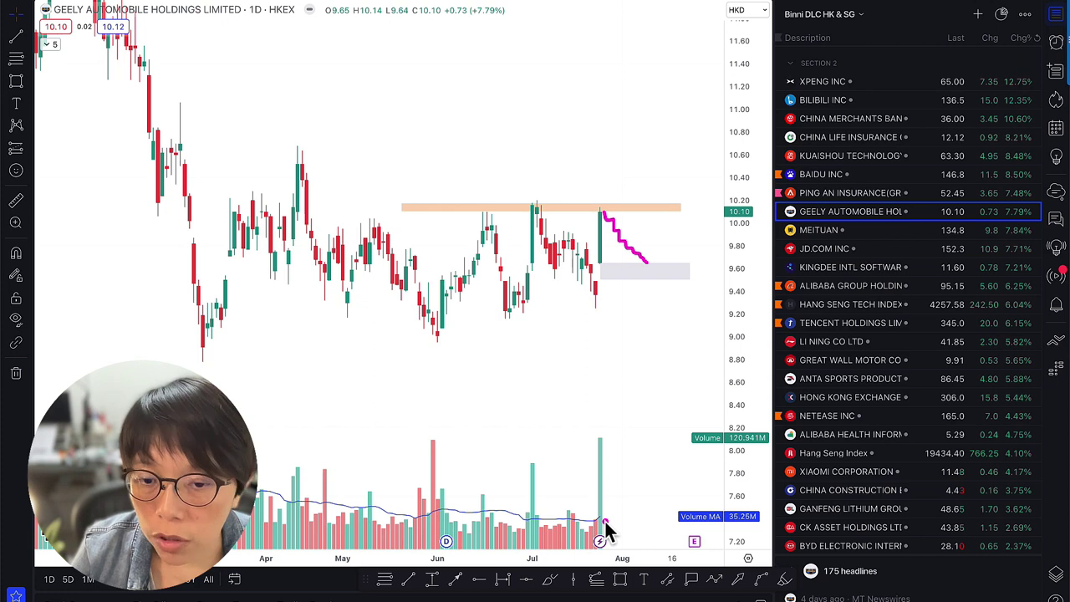
- Circle GEELY's Volume MA label and trace the average line across the July volume bars with the pen
mouse_move(752, 507)
left_mouse_down()
mouse_move(717, 524)
mouse_move(760, 519)
left_mouse_up()
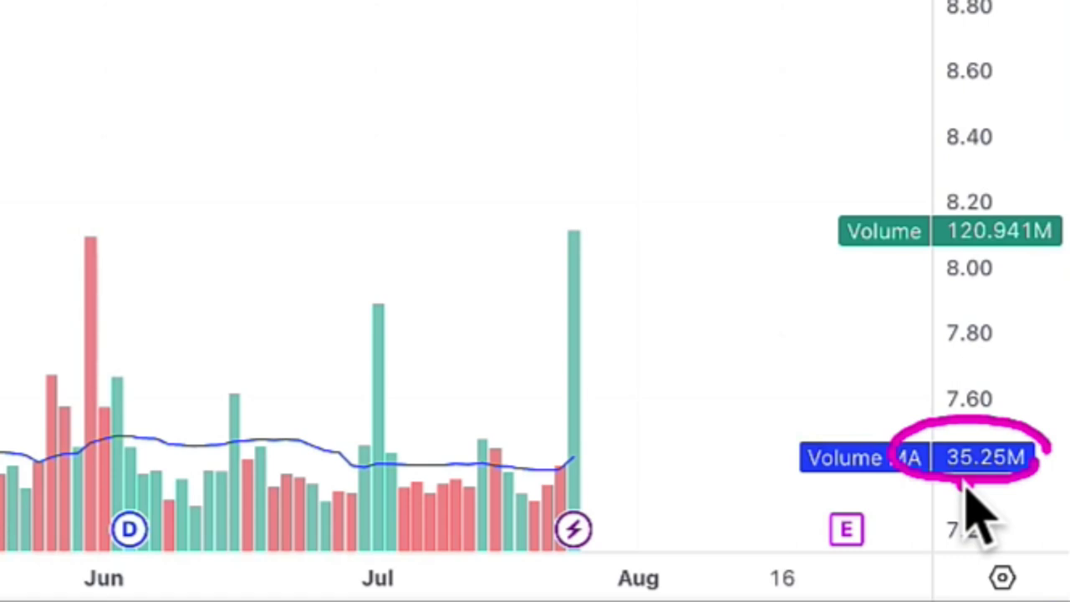
left_click_drag(386, 465, 550, 464)
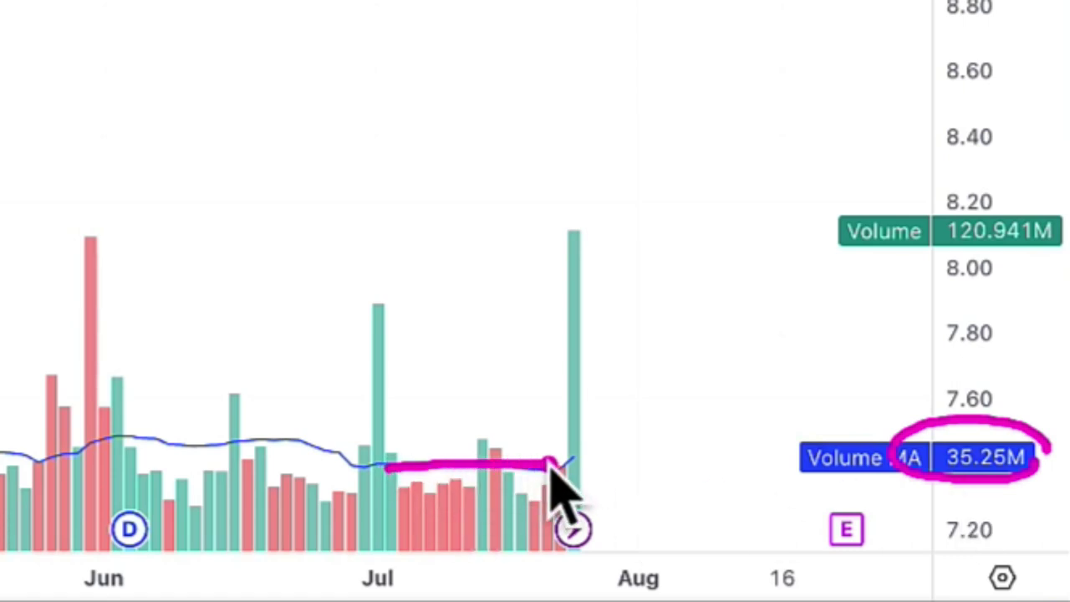
mouse_move(387, 465)
left_mouse_down()
mouse_move(406, 551)
mouse_move(554, 558)
mouse_move(557, 460)
left_mouse_up()
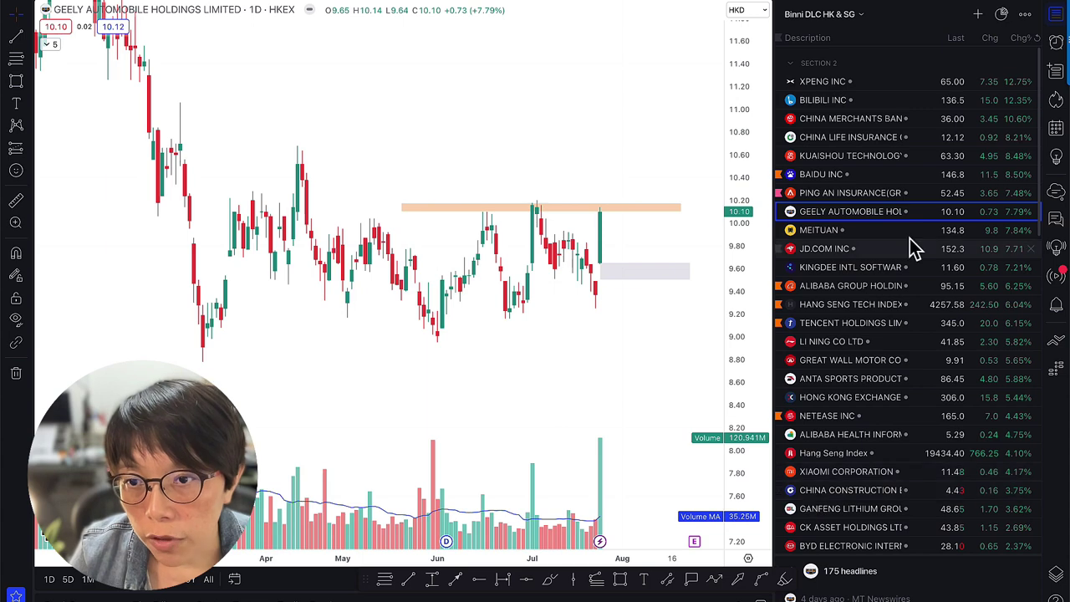
- Open the BAIDU daily chart and draw a rectangle over the latest gap from 25 Jul '23 to 17 Aug '23, between 138.6 and 143.3
left_click(914, 175)
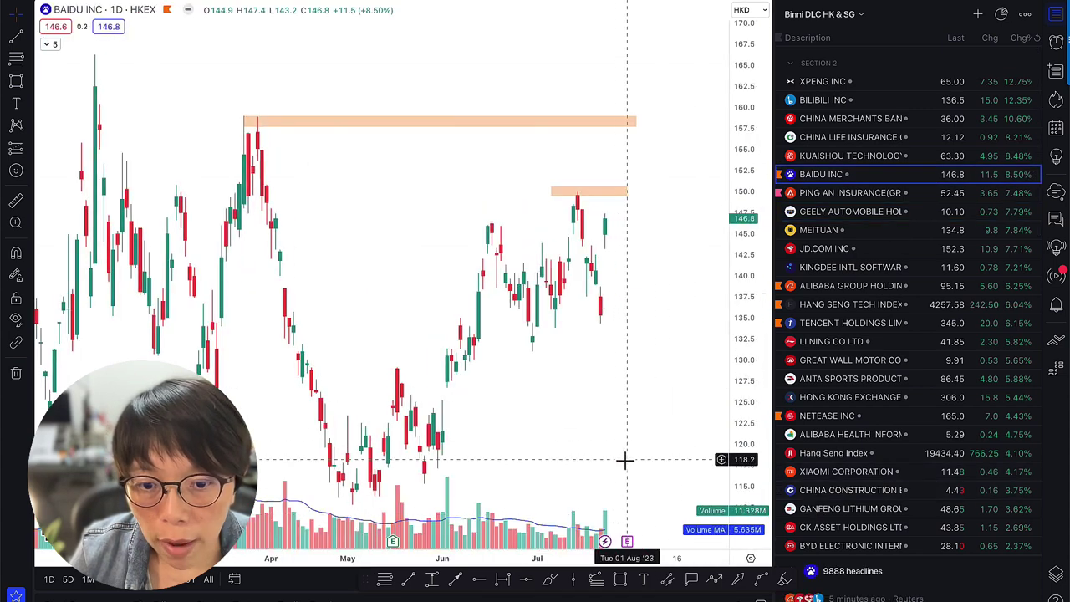
scroll(597, 497, "up", 2)
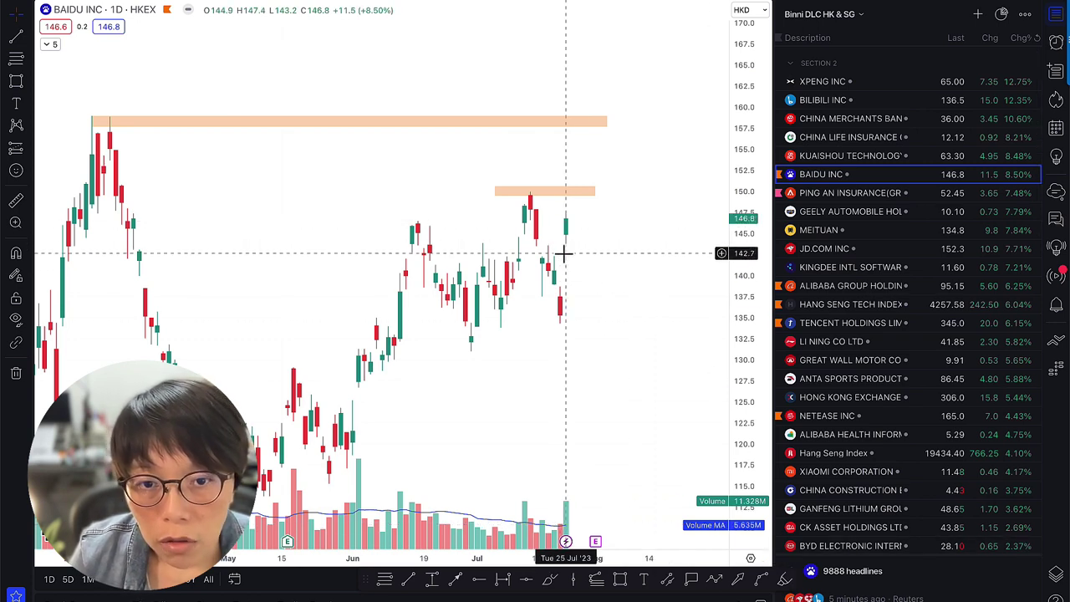
left_click(619, 578)
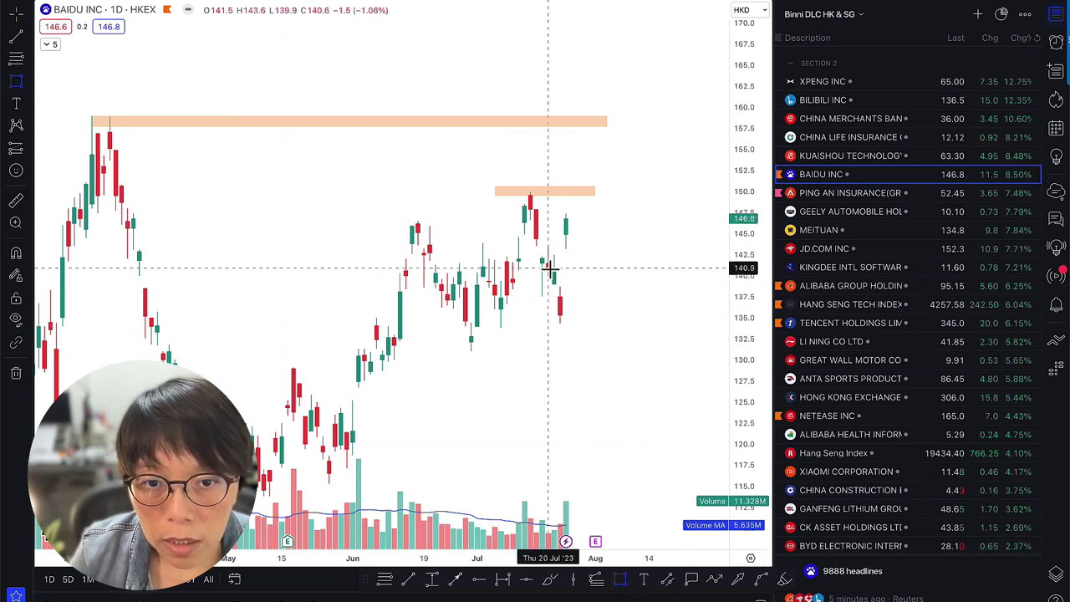
mouse_move(565, 249)
left_mouse_down()
mouse_move(643, 299)
mouse_move(664, 291)
left_mouse_up()
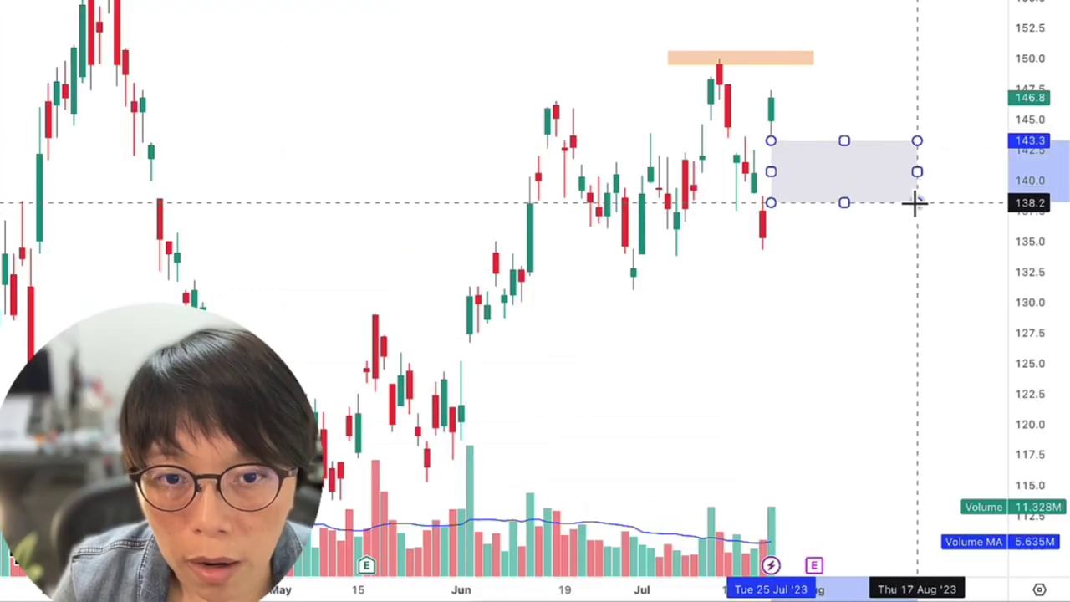
left_click_drag(915, 203, 919, 198)
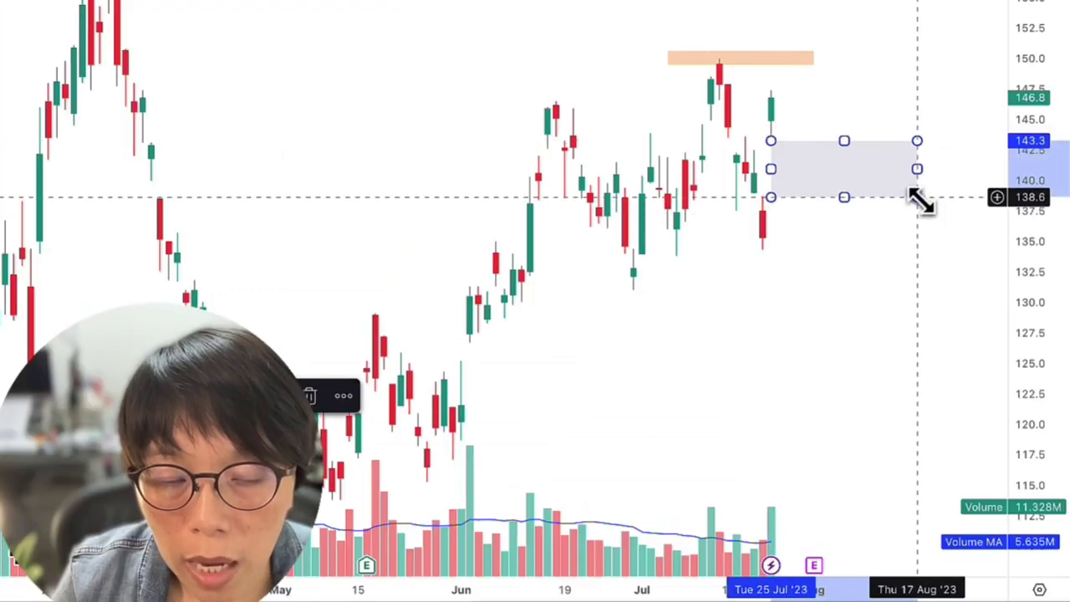
left_click(917, 277)
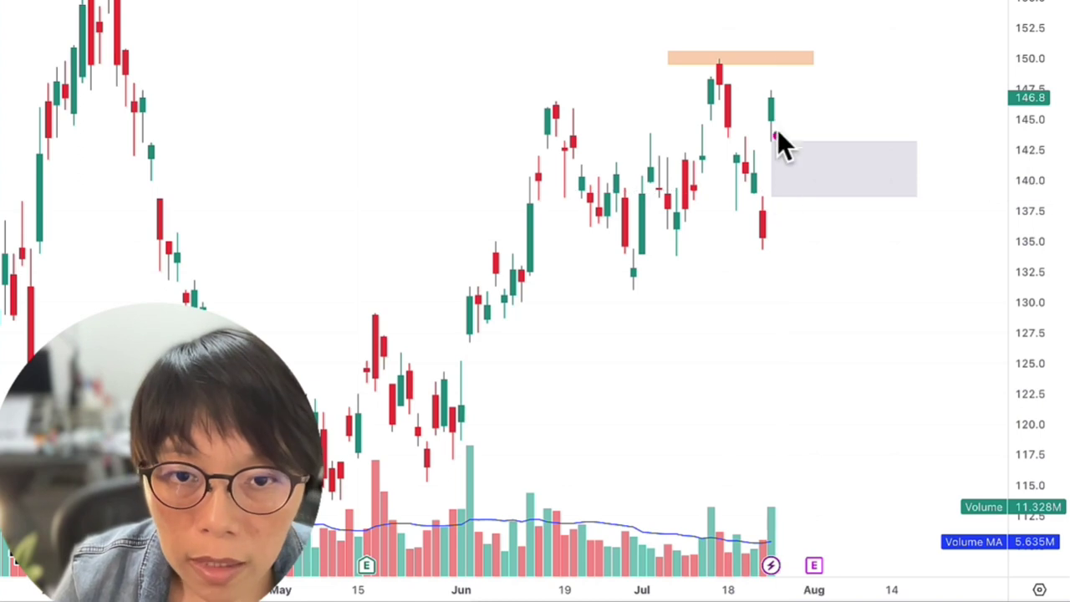
- Sketch BAIDU's pullback into the gap zone, extend the Volume MA level with an arrow to its label, then clear the pen marks
mouse_move(776, 99)
left_mouse_down()
mouse_move(800, 153)
mouse_move(836, 192)
left_mouse_up()
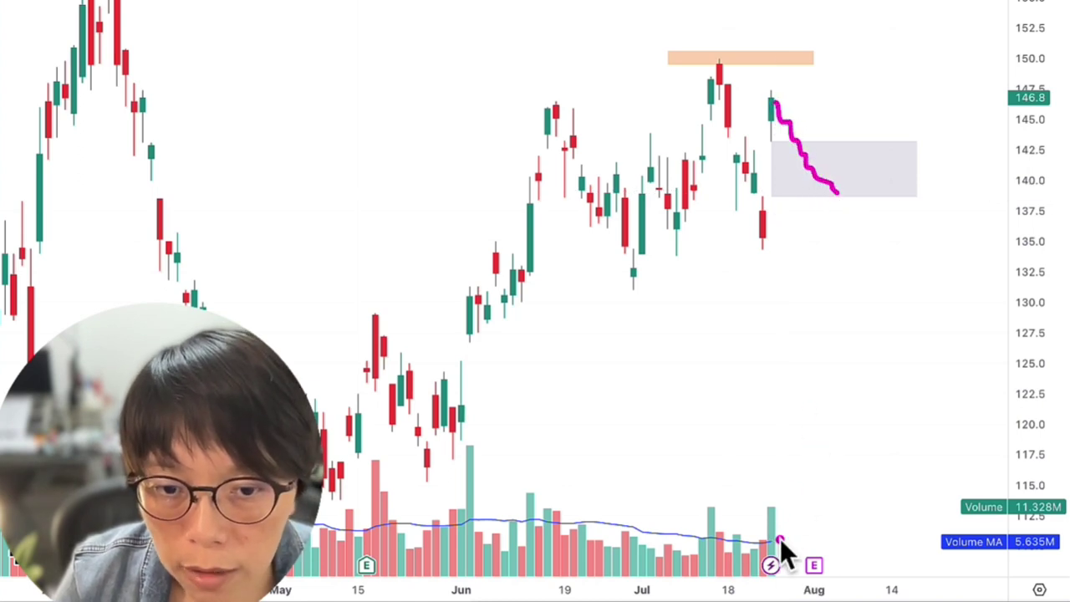
left_click_drag(778, 540, 860, 541)
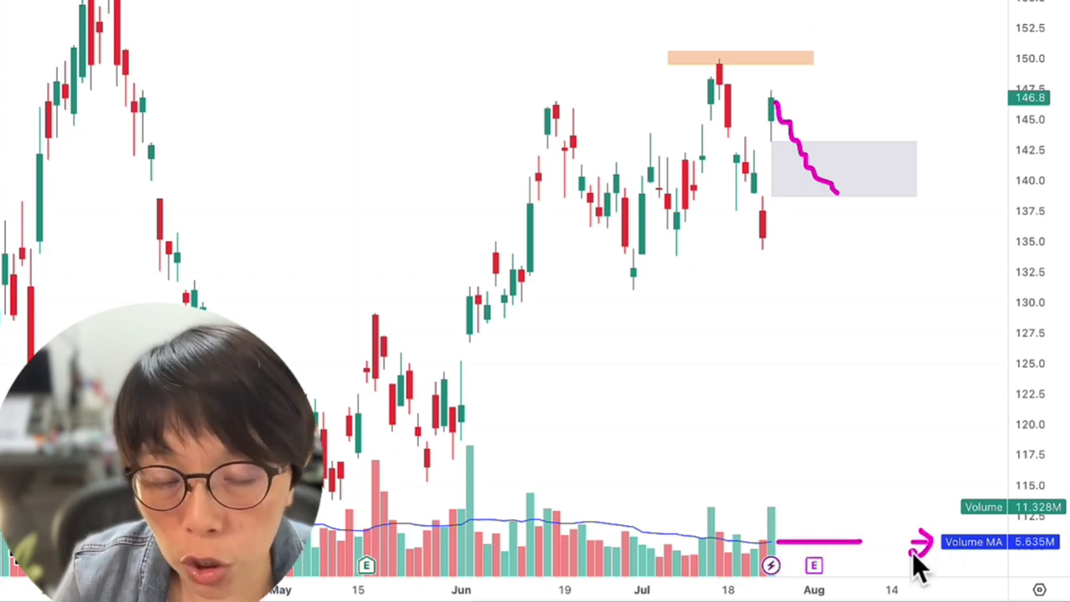
left_click_drag(912, 555, 911, 542)
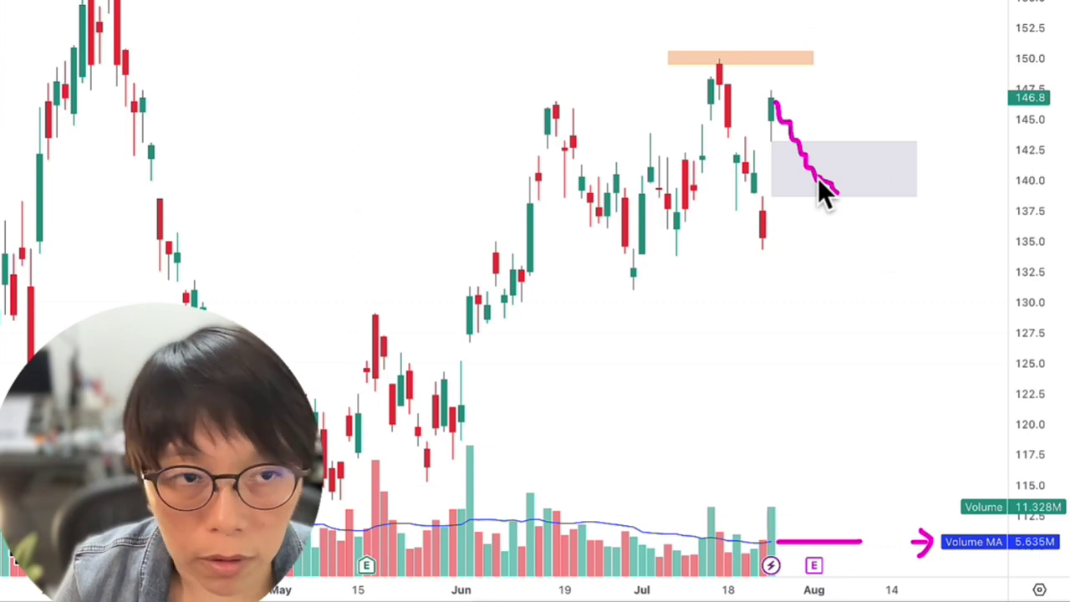
key("Escape")
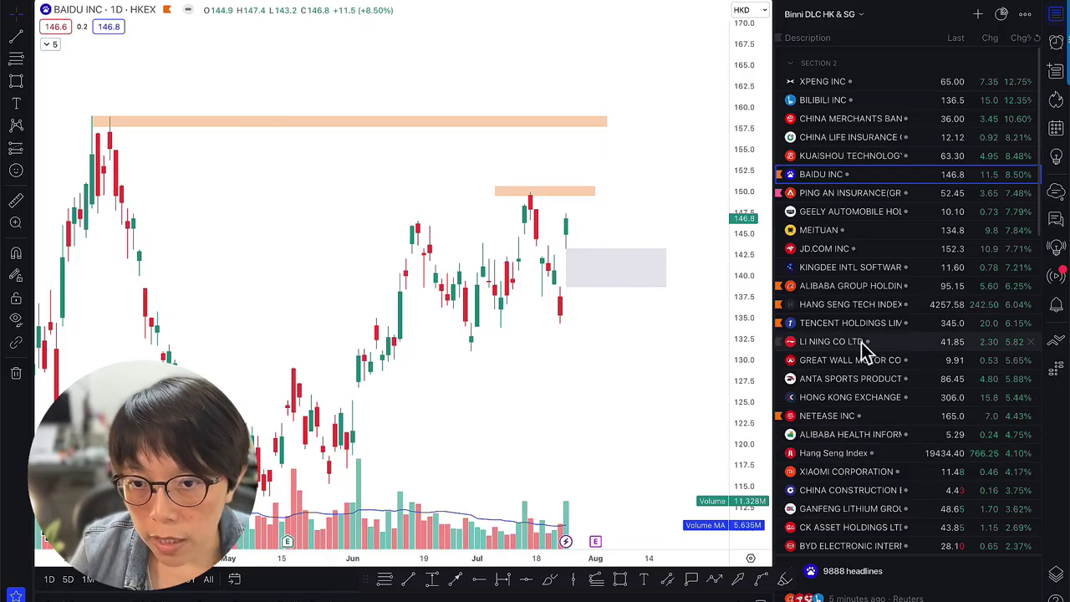
- Open the BILIBILI daily chart and draw a rectangle zone from 13 Jul '23 to 11 Aug '23, between 136.0 and 137.4
left_click(821, 99)
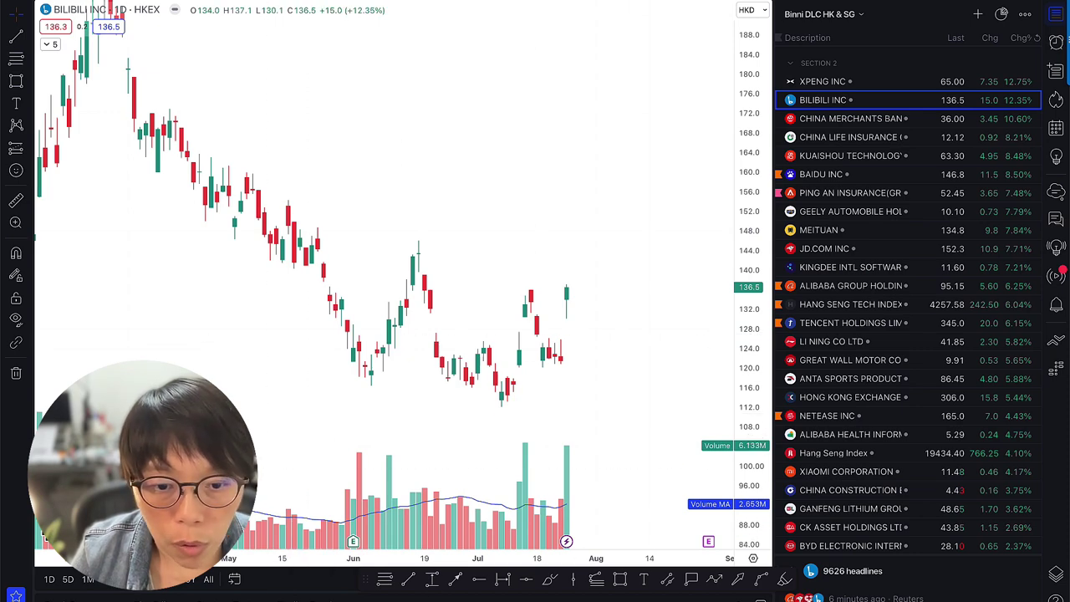
left_click(622, 583)
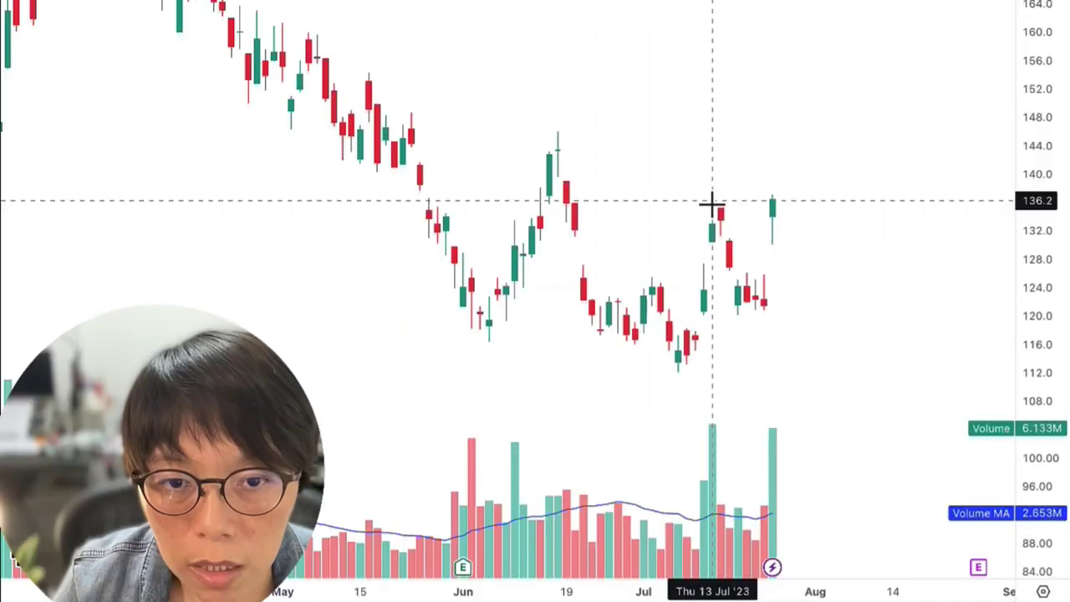
left_click_drag(524, 282, 643, 283)
left_click_drag(884, 192, 886, 195)
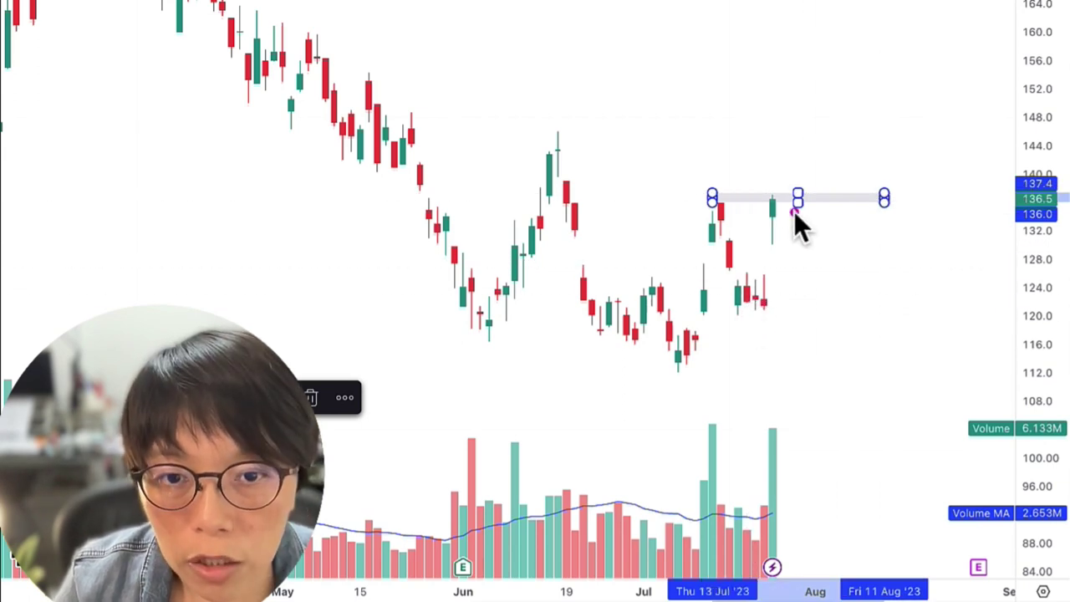
- Sketch a breakout arrow above BILIBILI's resistance zone and a pullback path below it, then clear the pen marks
left_click_drag(783, 206, 794, 129)
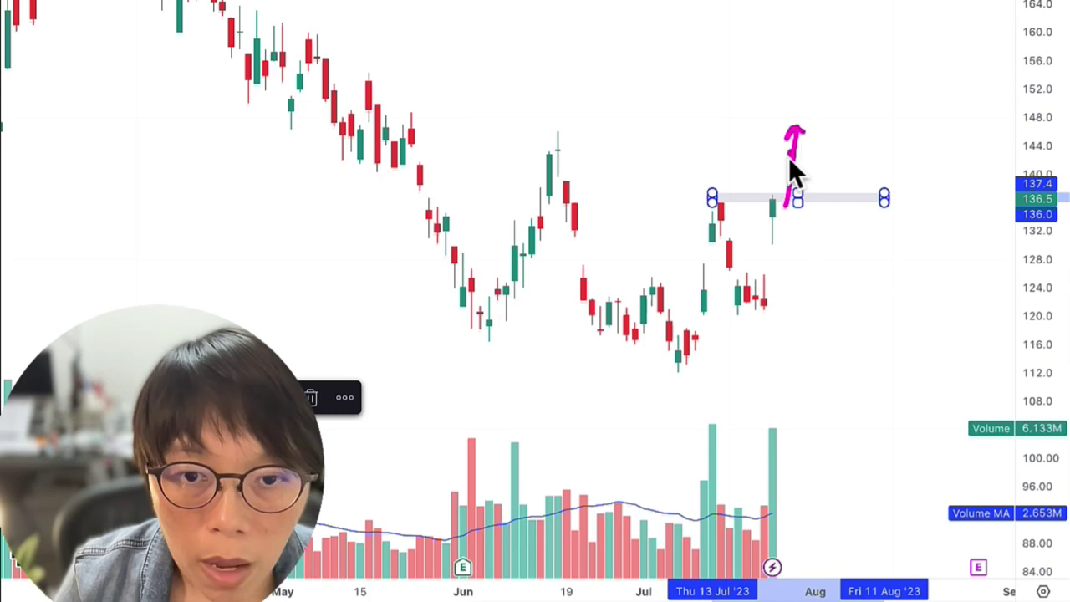
left_click_drag(780, 211, 799, 250)
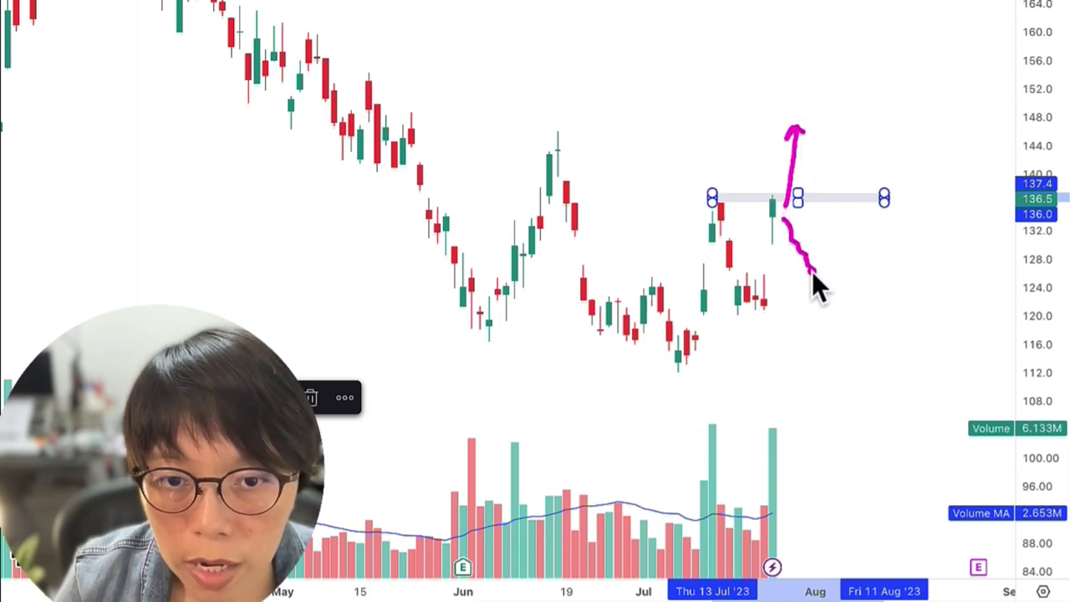
key("Escape")
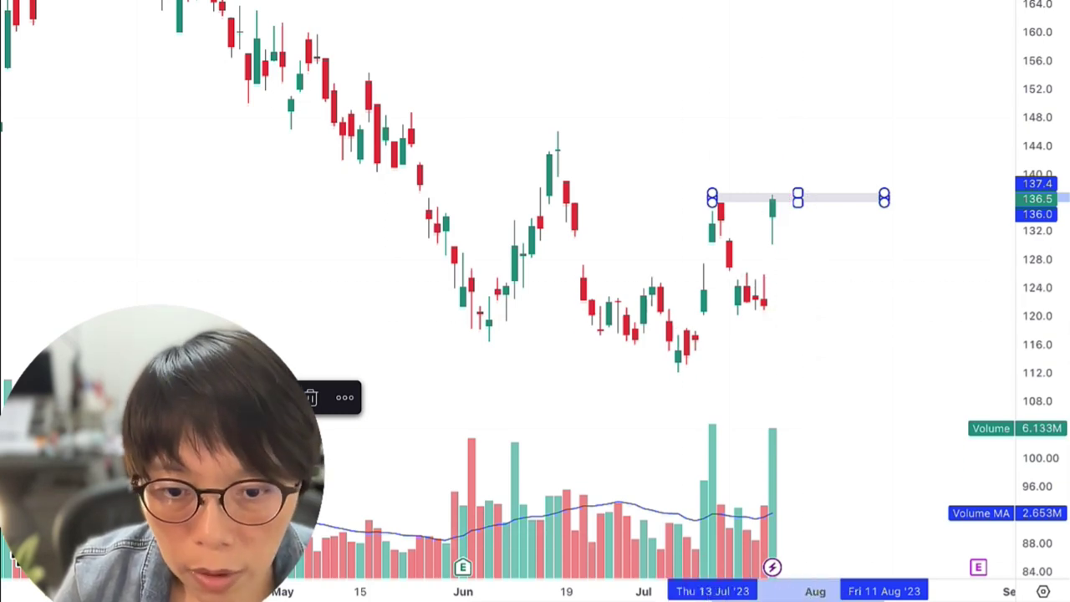
- Draw a BILIBILI gap rectangle from 24 Jul '23 to 15 Aug '23, between 126.0 and 130.2, and mark the Volume MA level and label
mouse_move(763, 274)
left_mouse_down()
mouse_move(797, 253)
mouse_move(902, 244)
left_mouse_up()
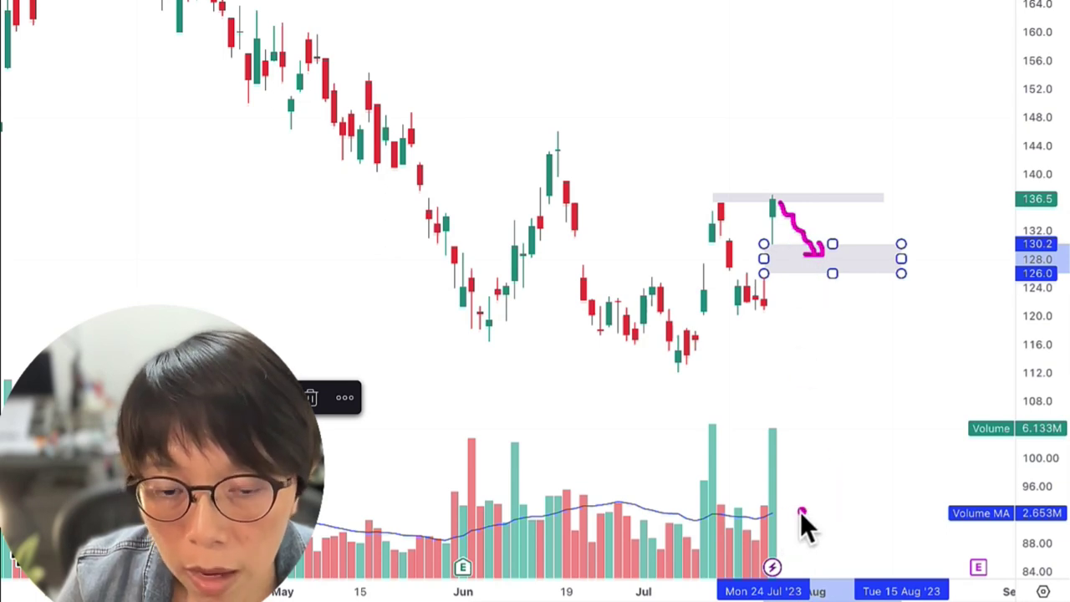
left_click_drag(775, 512, 901, 506)
mouse_move(969, 531)
left_mouse_down()
mouse_move(1060, 511)
mouse_move(947, 505)
mouse_move(944, 520)
left_mouse_up()
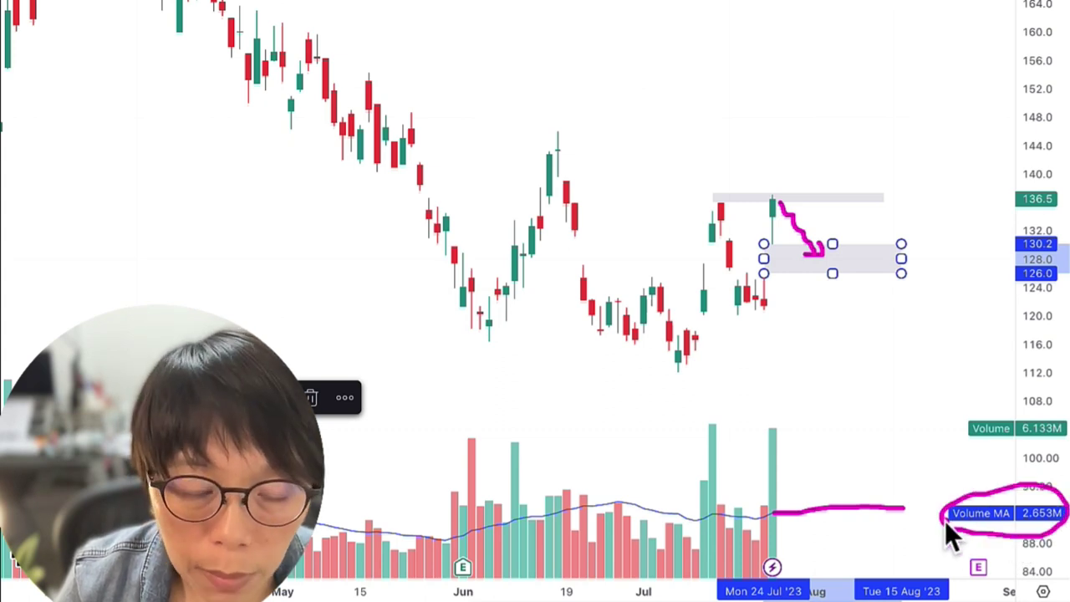